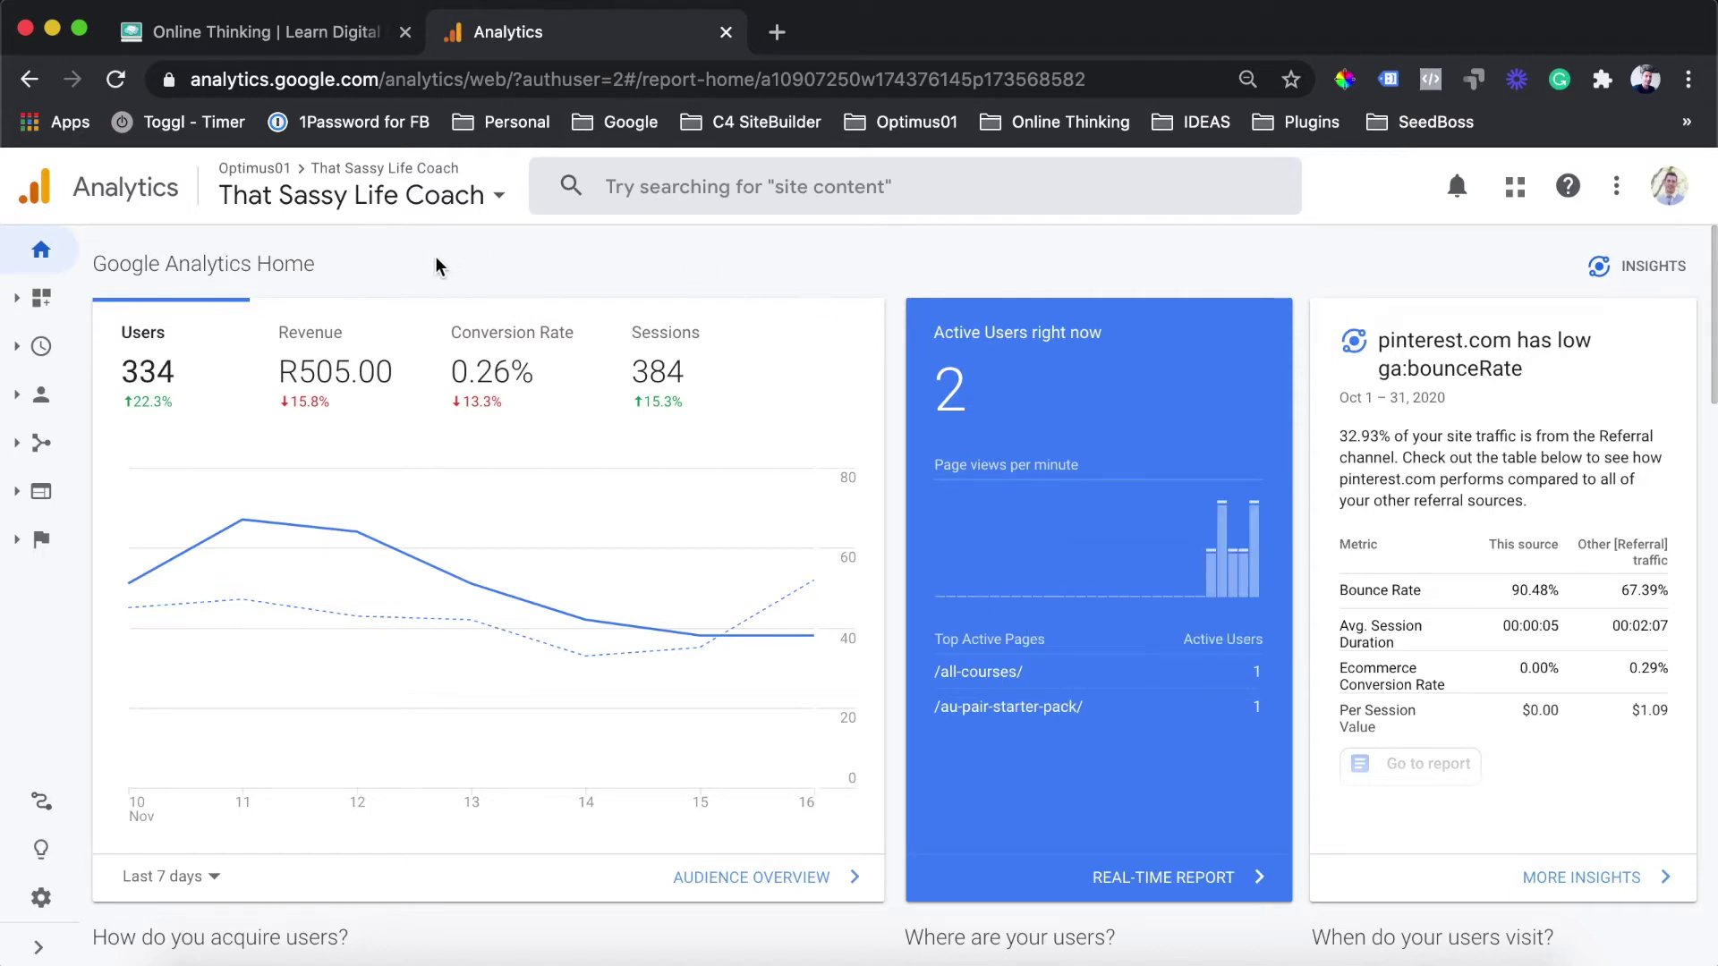
Step: Open the Admin settings for the That Sassy Life Coach account
left_click(43, 900)
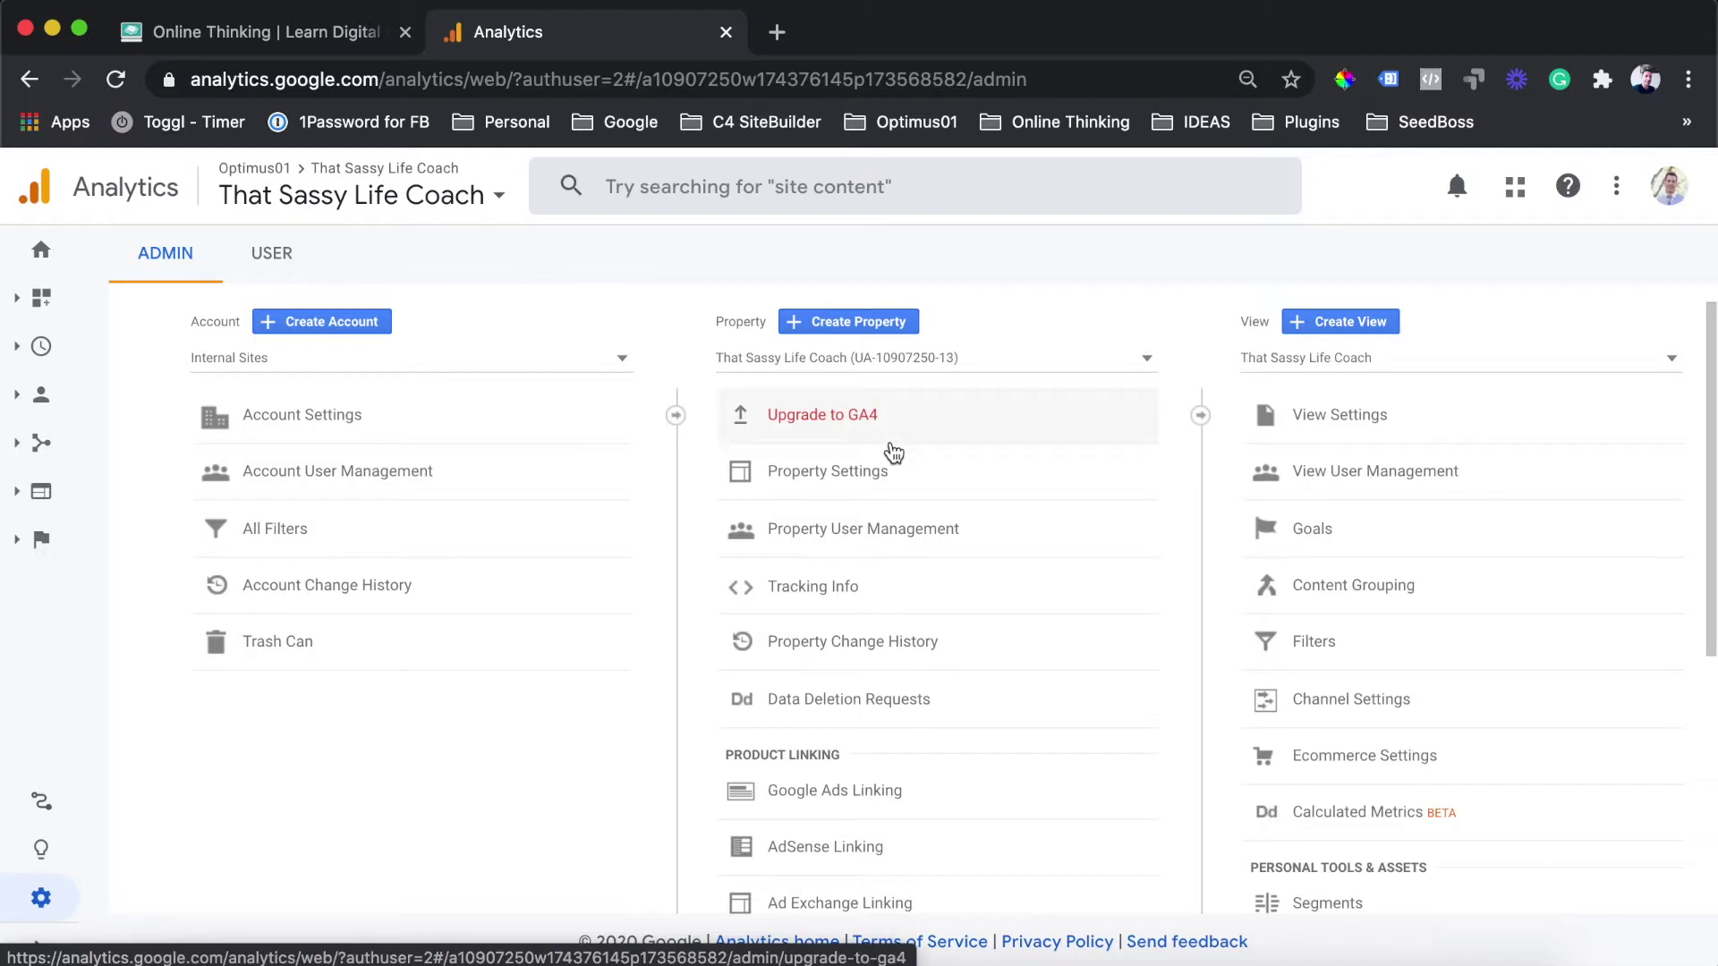
Step: Expand Audience Definitions in the Property column and open the Audiences list
scroll(893, 452, "down", 3)
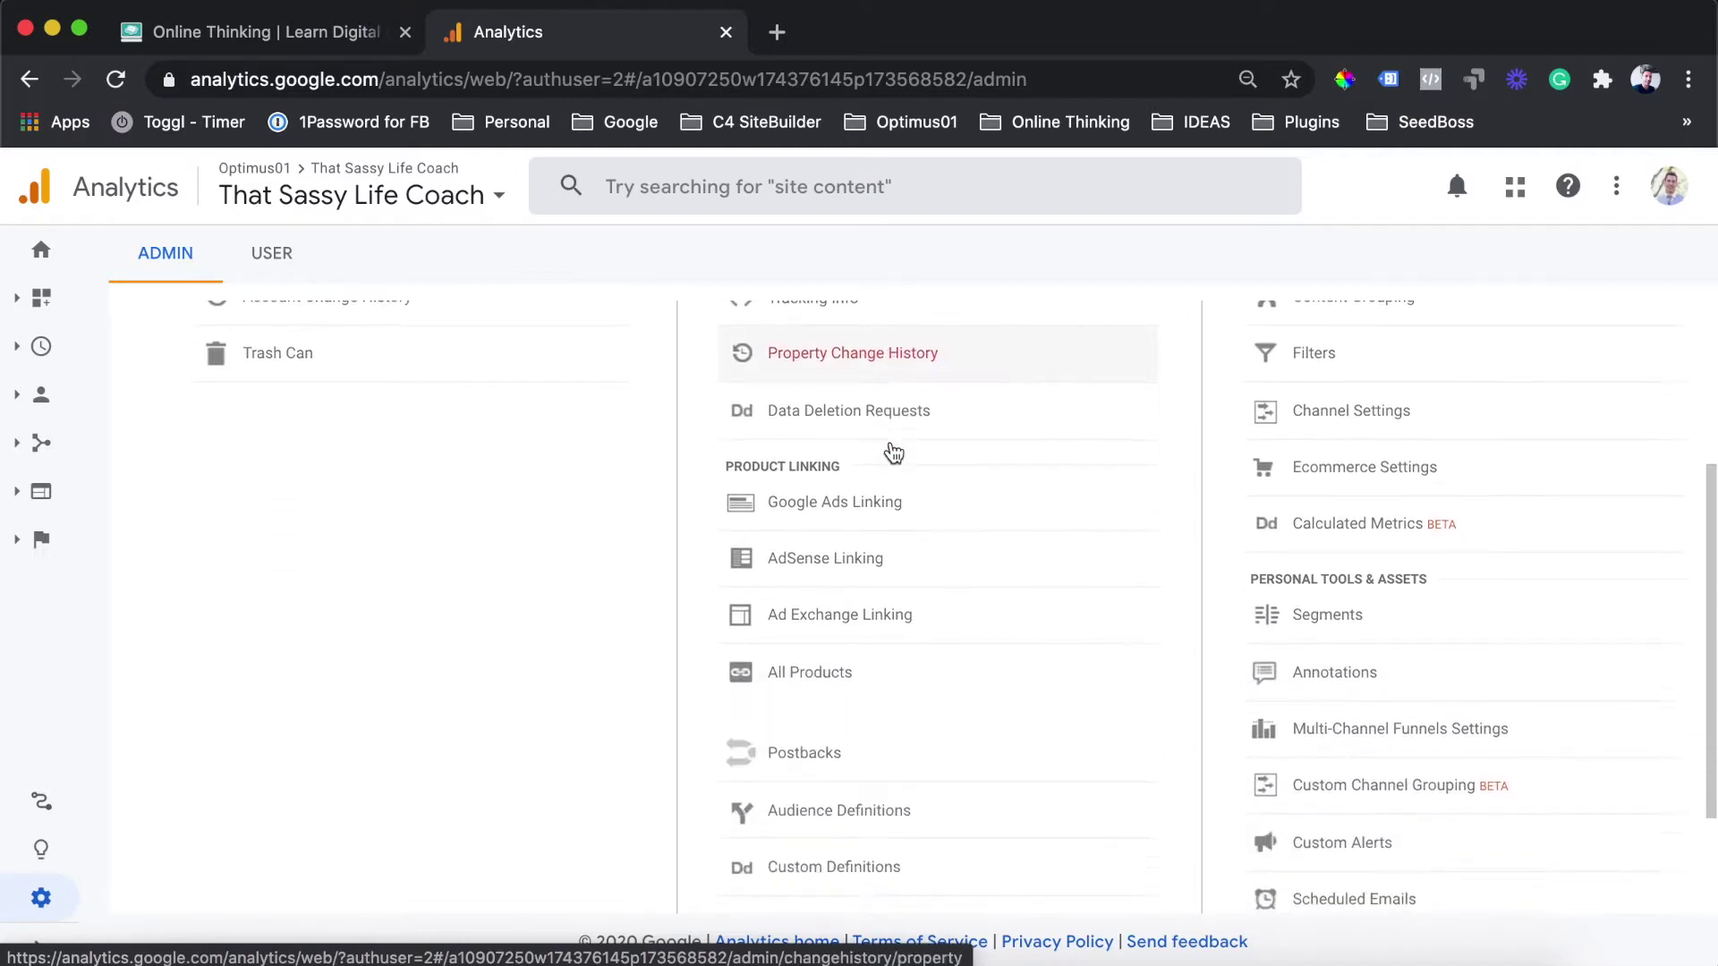
scroll(890, 448, "up", 5)
scroll(888, 438, "down", 5)
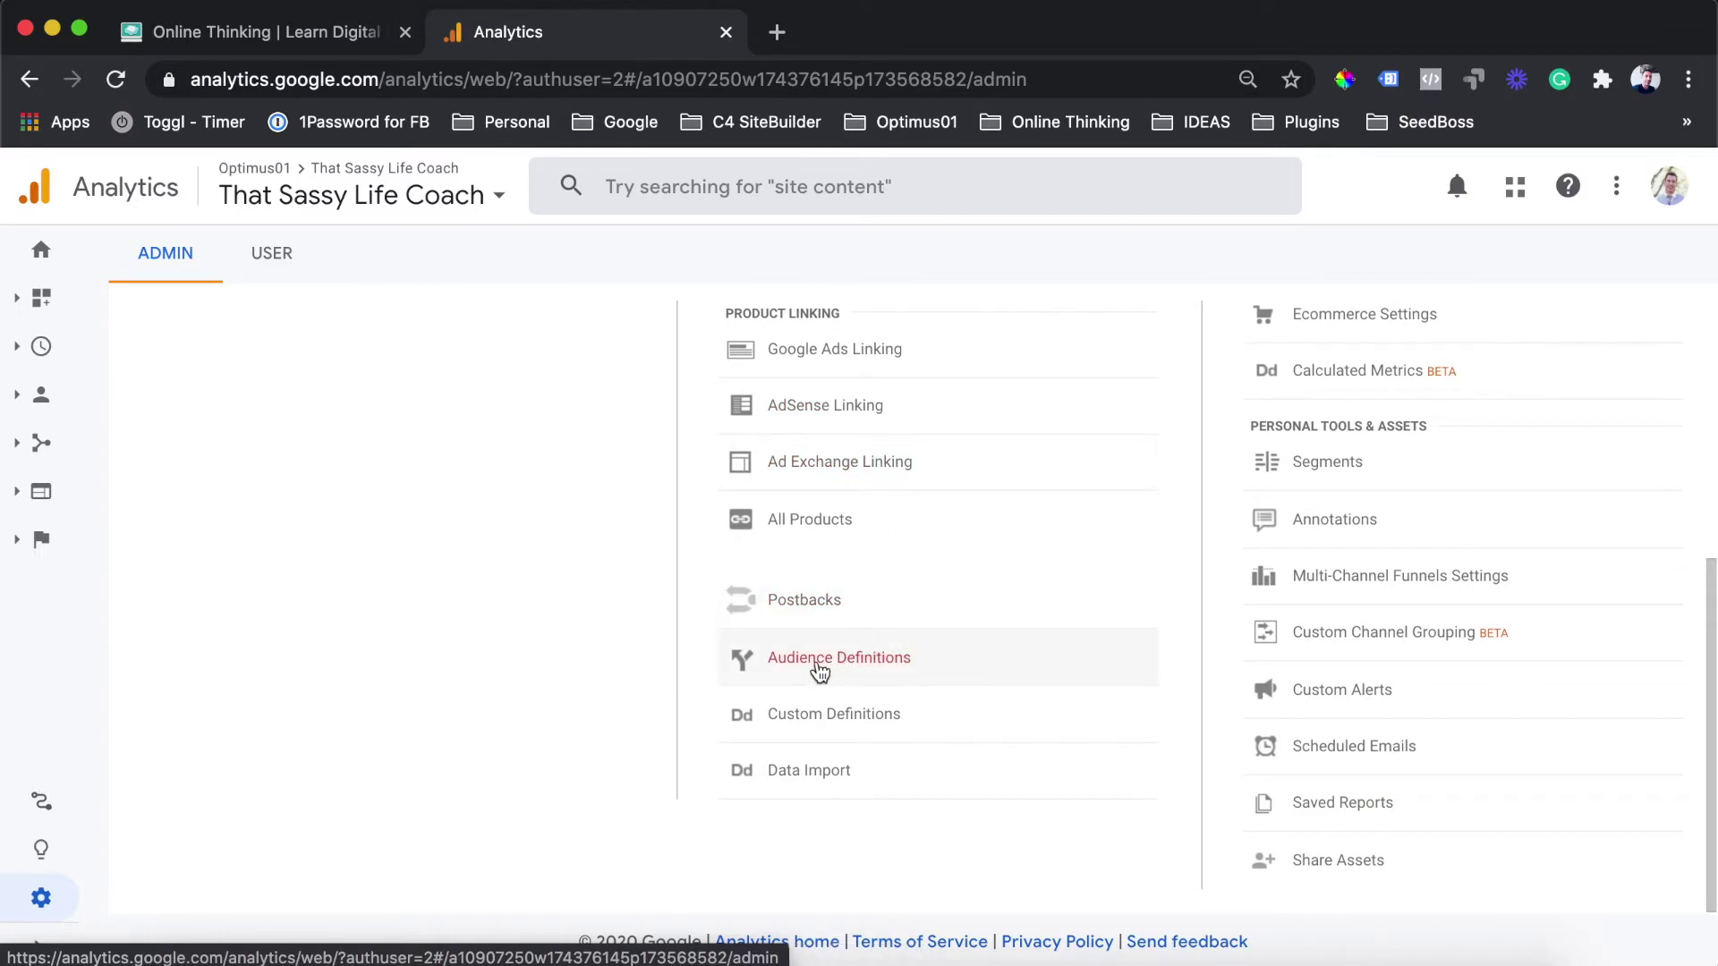
left_click(843, 668)
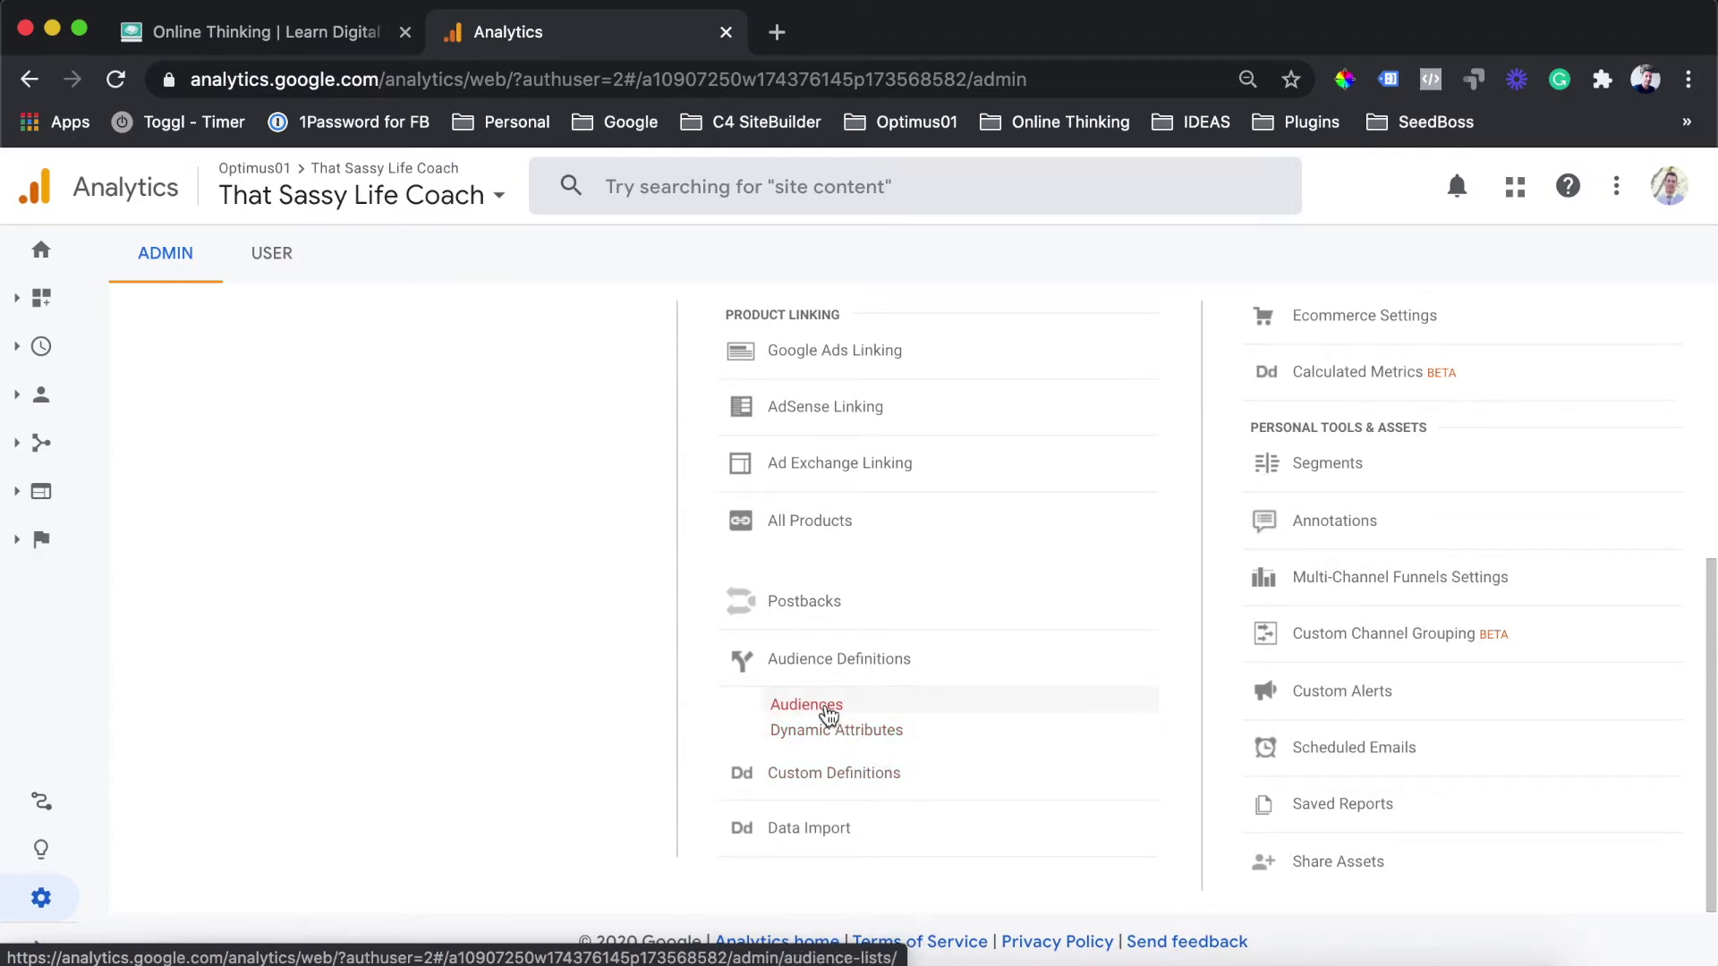
left_click(827, 710)
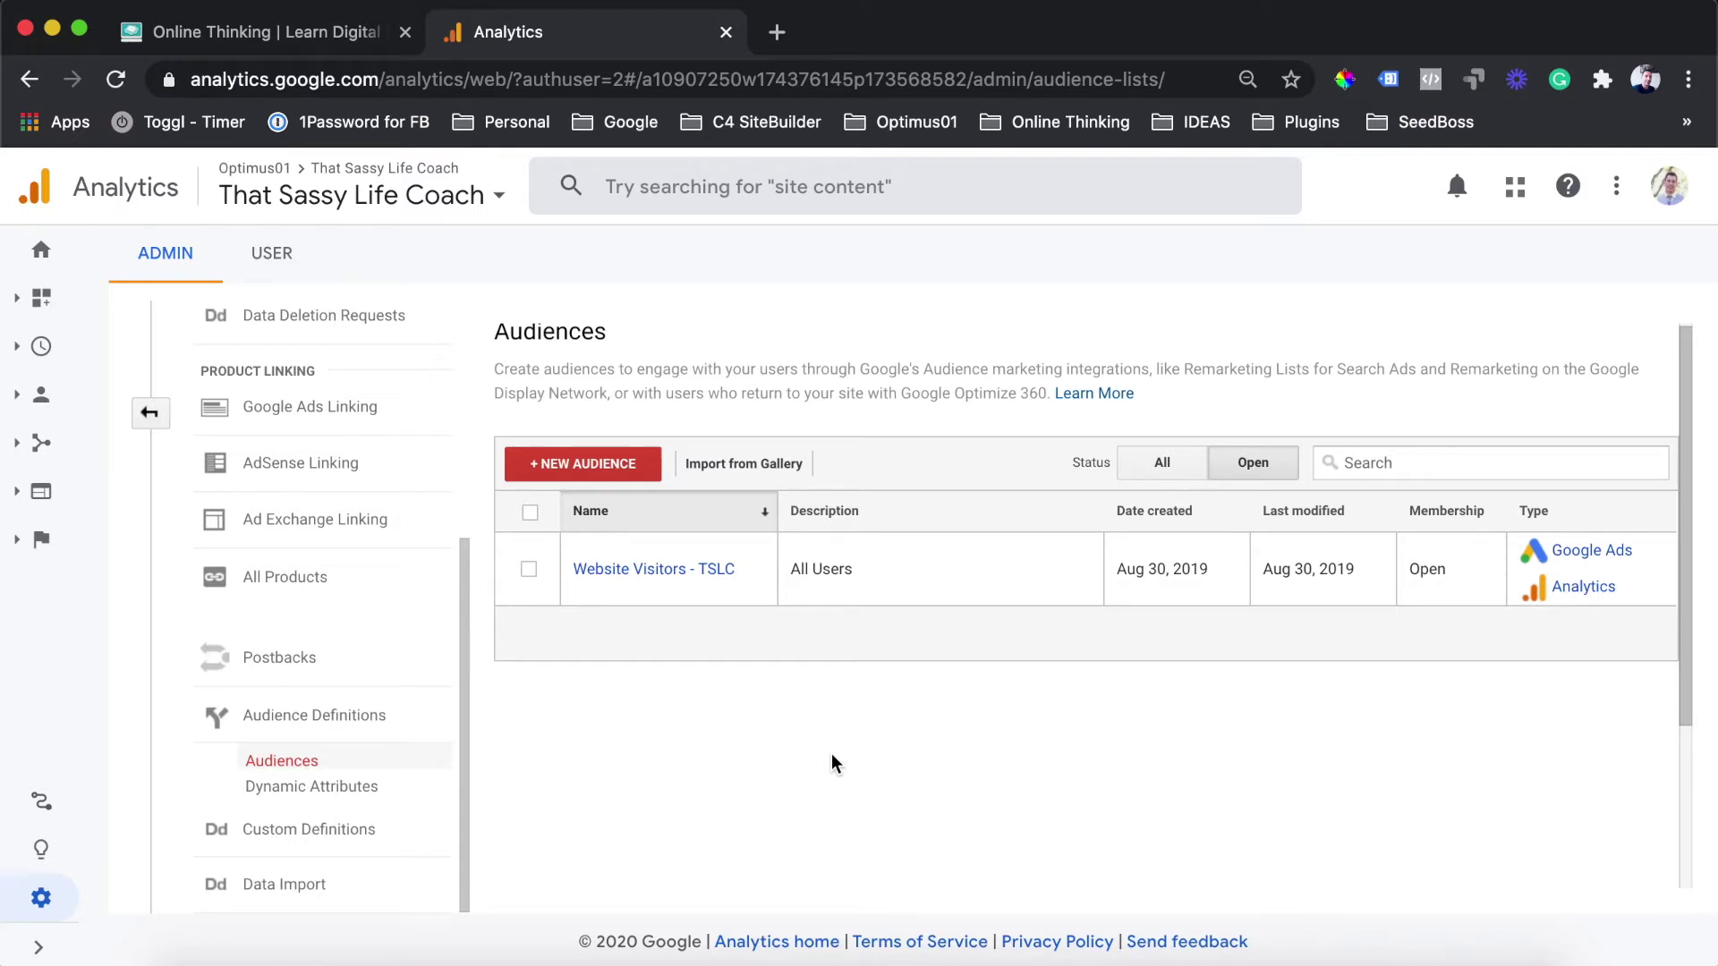
Step: Start a new audience from the That Sassy Life Coach view and build a custom definition
left_click(648, 476)
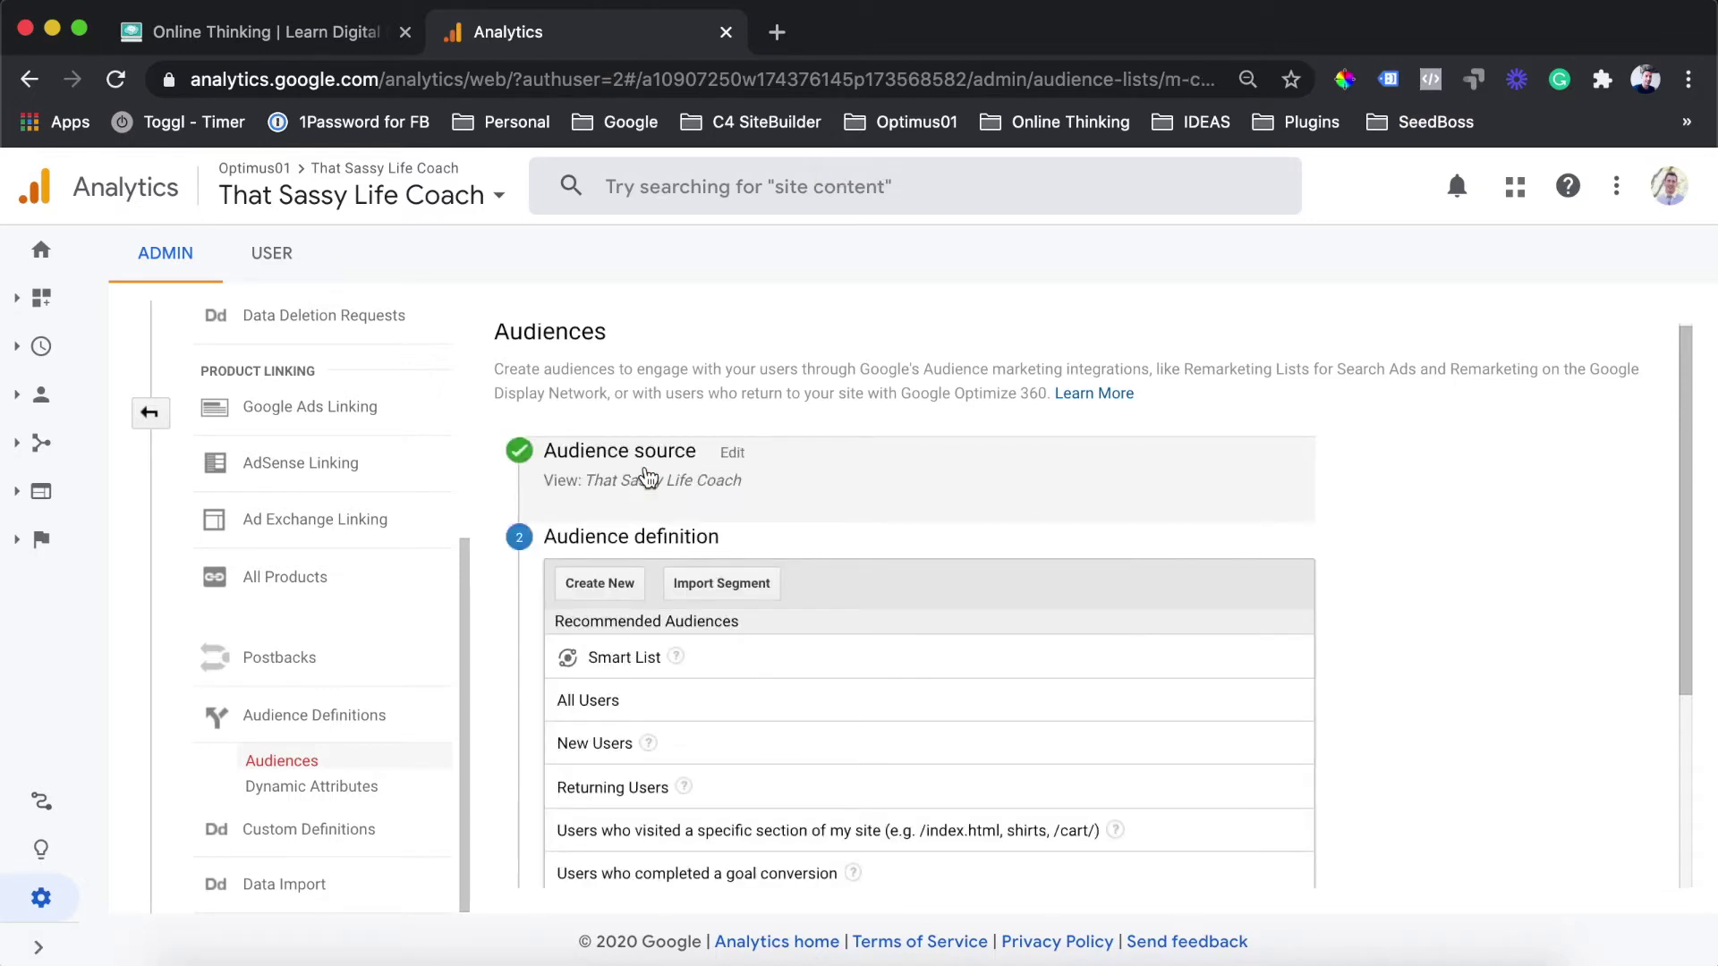
scroll(713, 439, "down", 2)
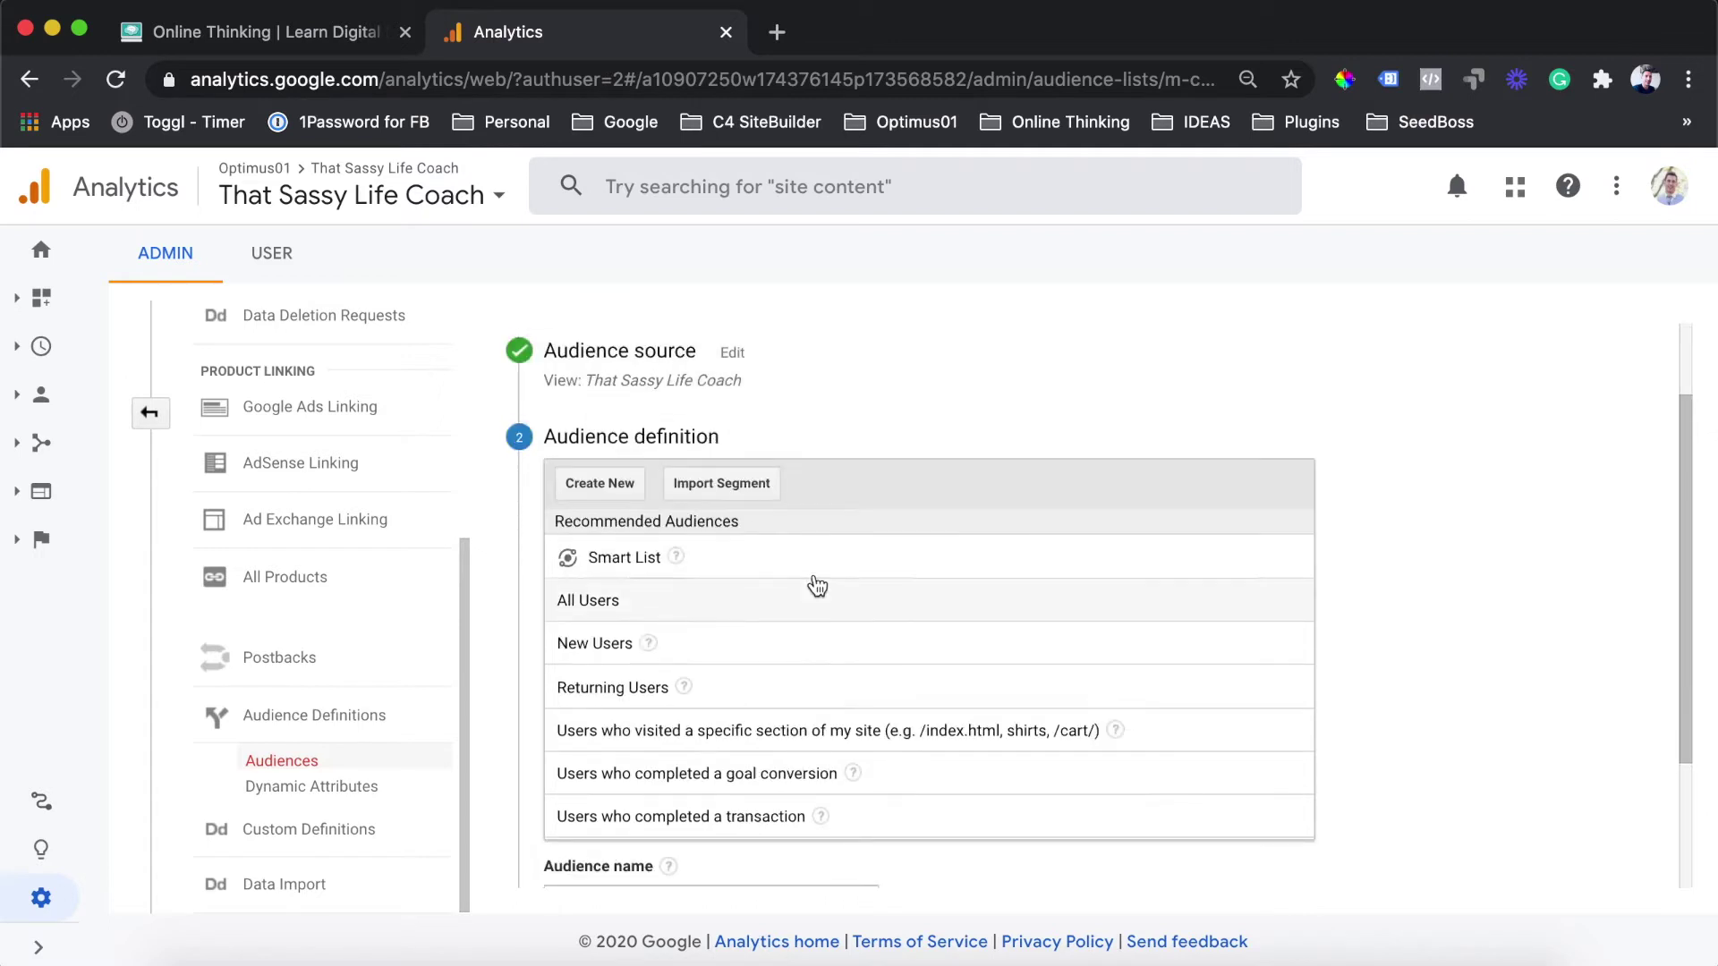
scroll(780, 523, "up", 1)
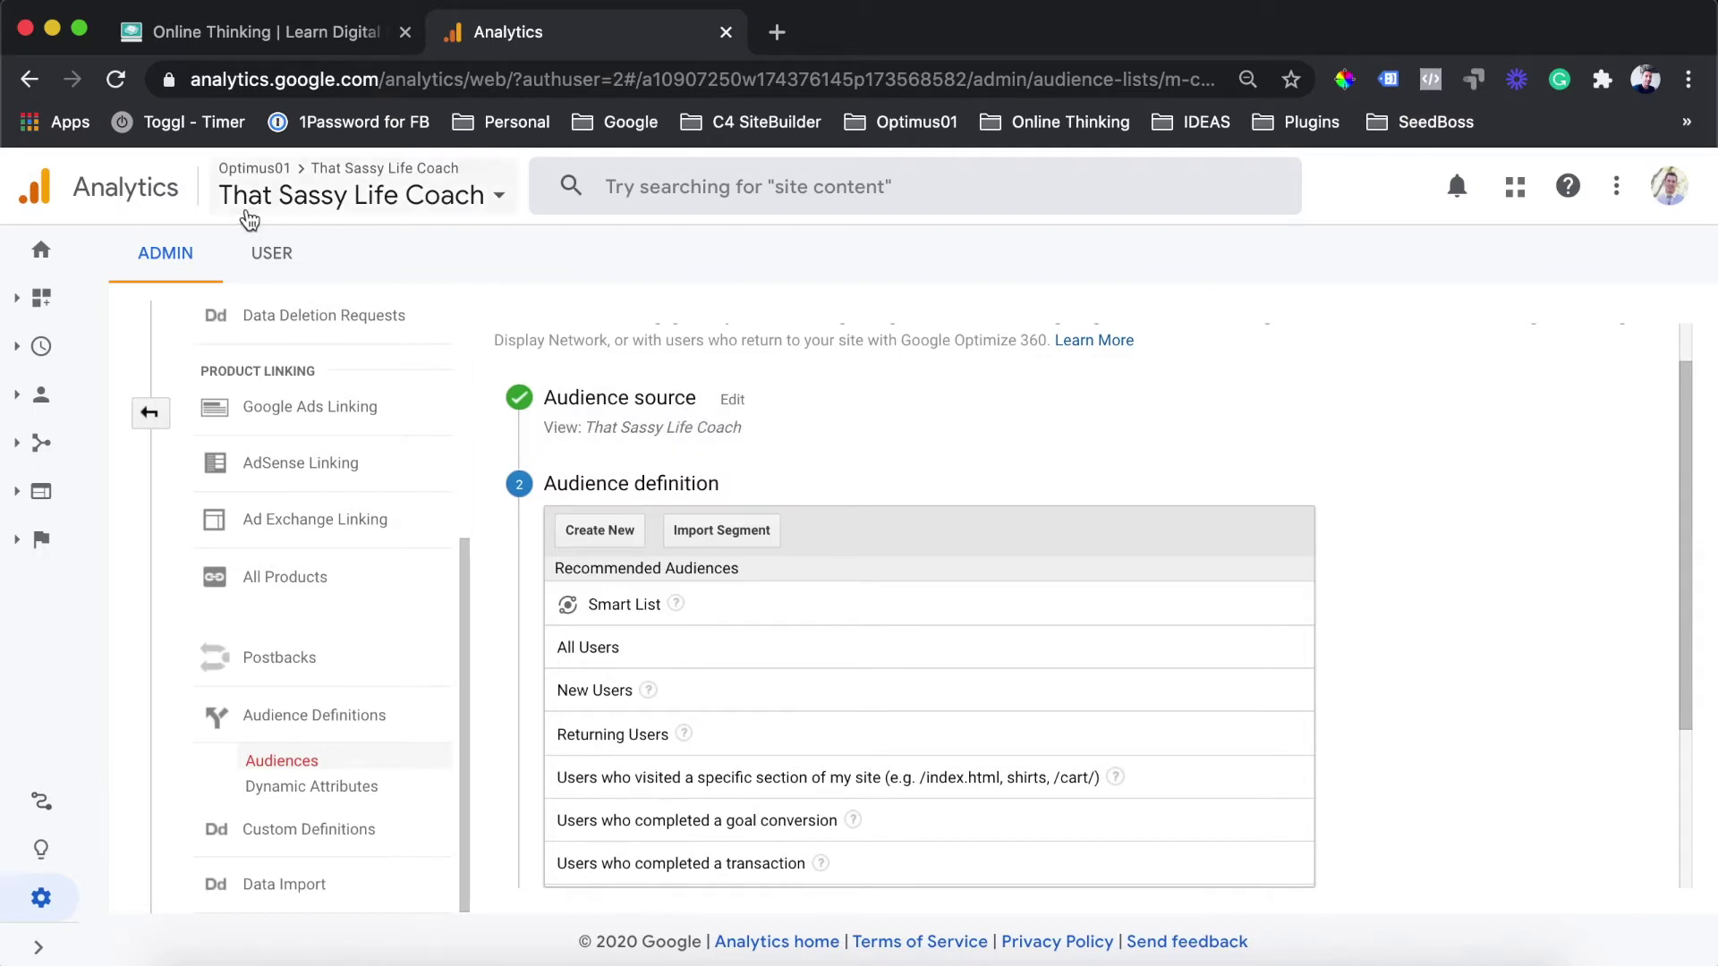
scroll(689, 465, "down", 3)
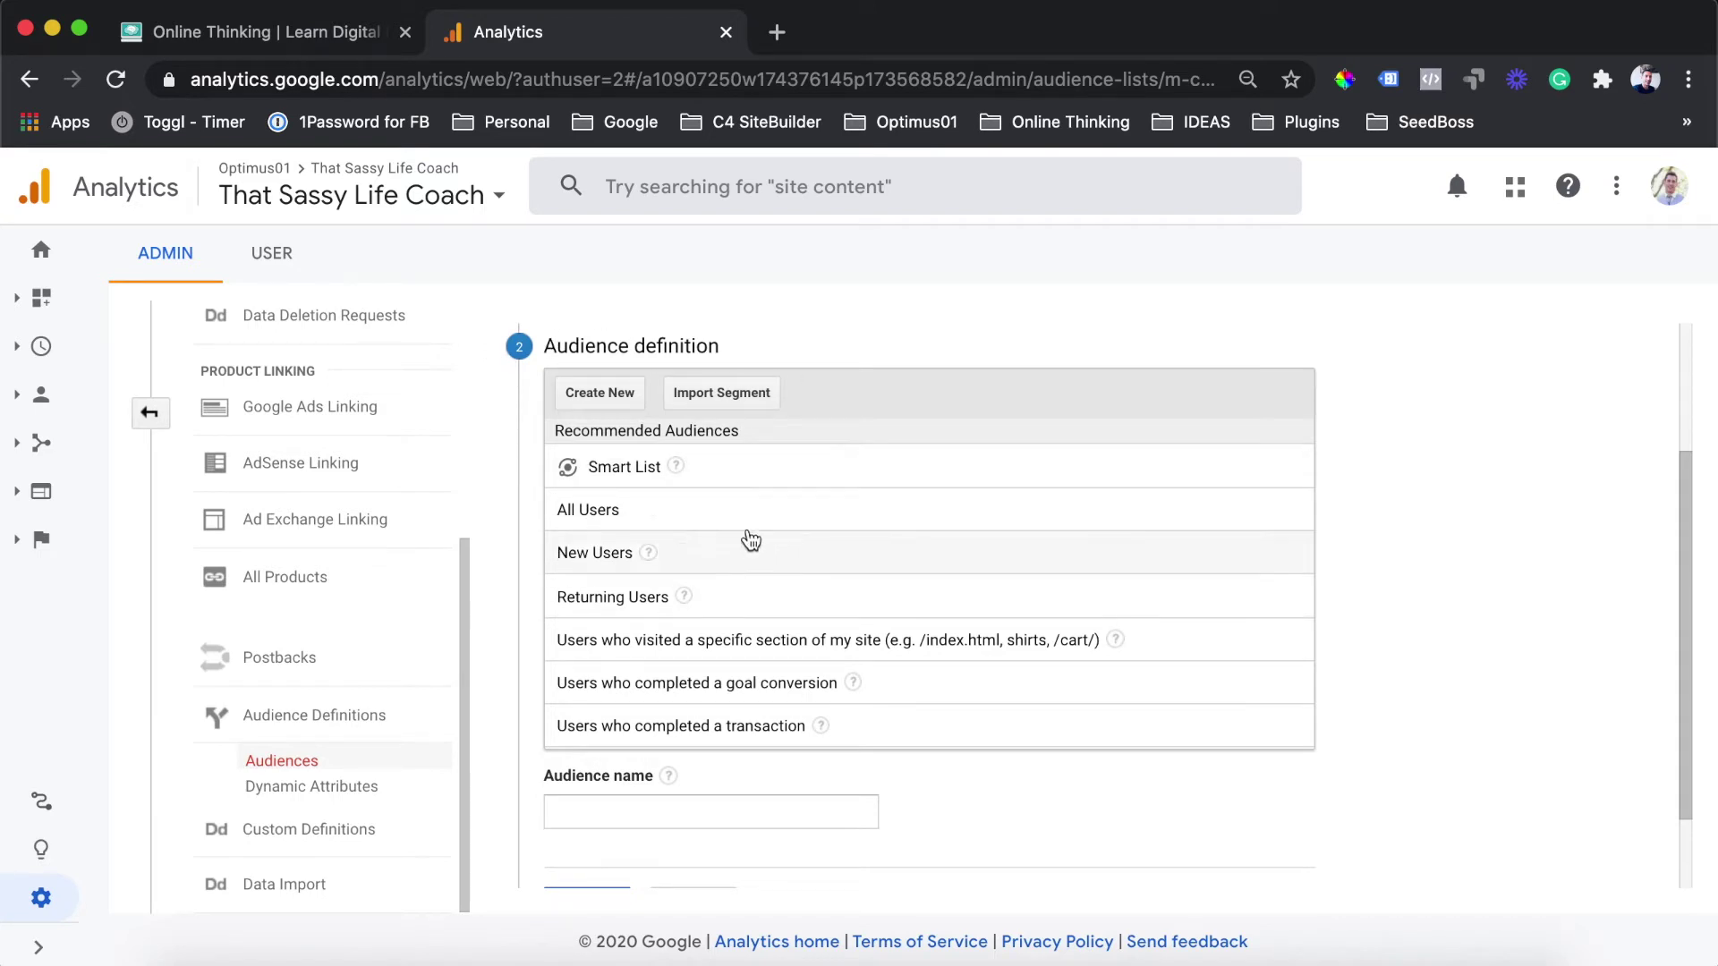
left_click(625, 400)
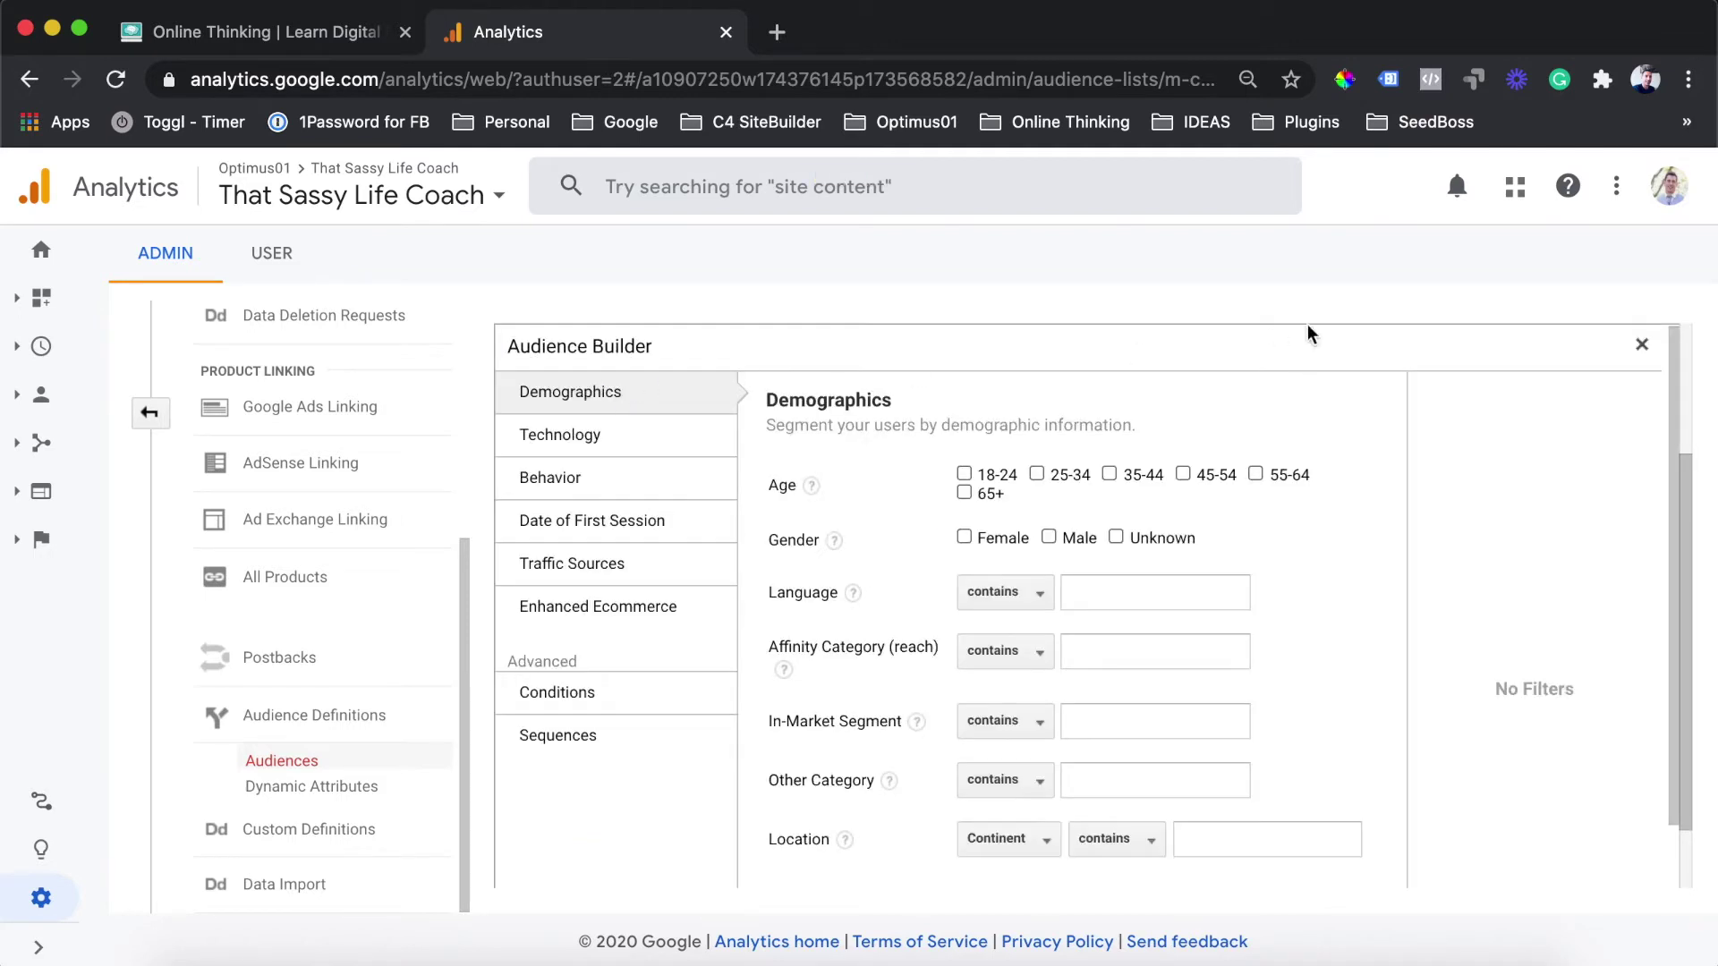
Step: Show the Audience Builder's Technology filters: operating system, browser and device category
scroll(861, 604, "down", 1)
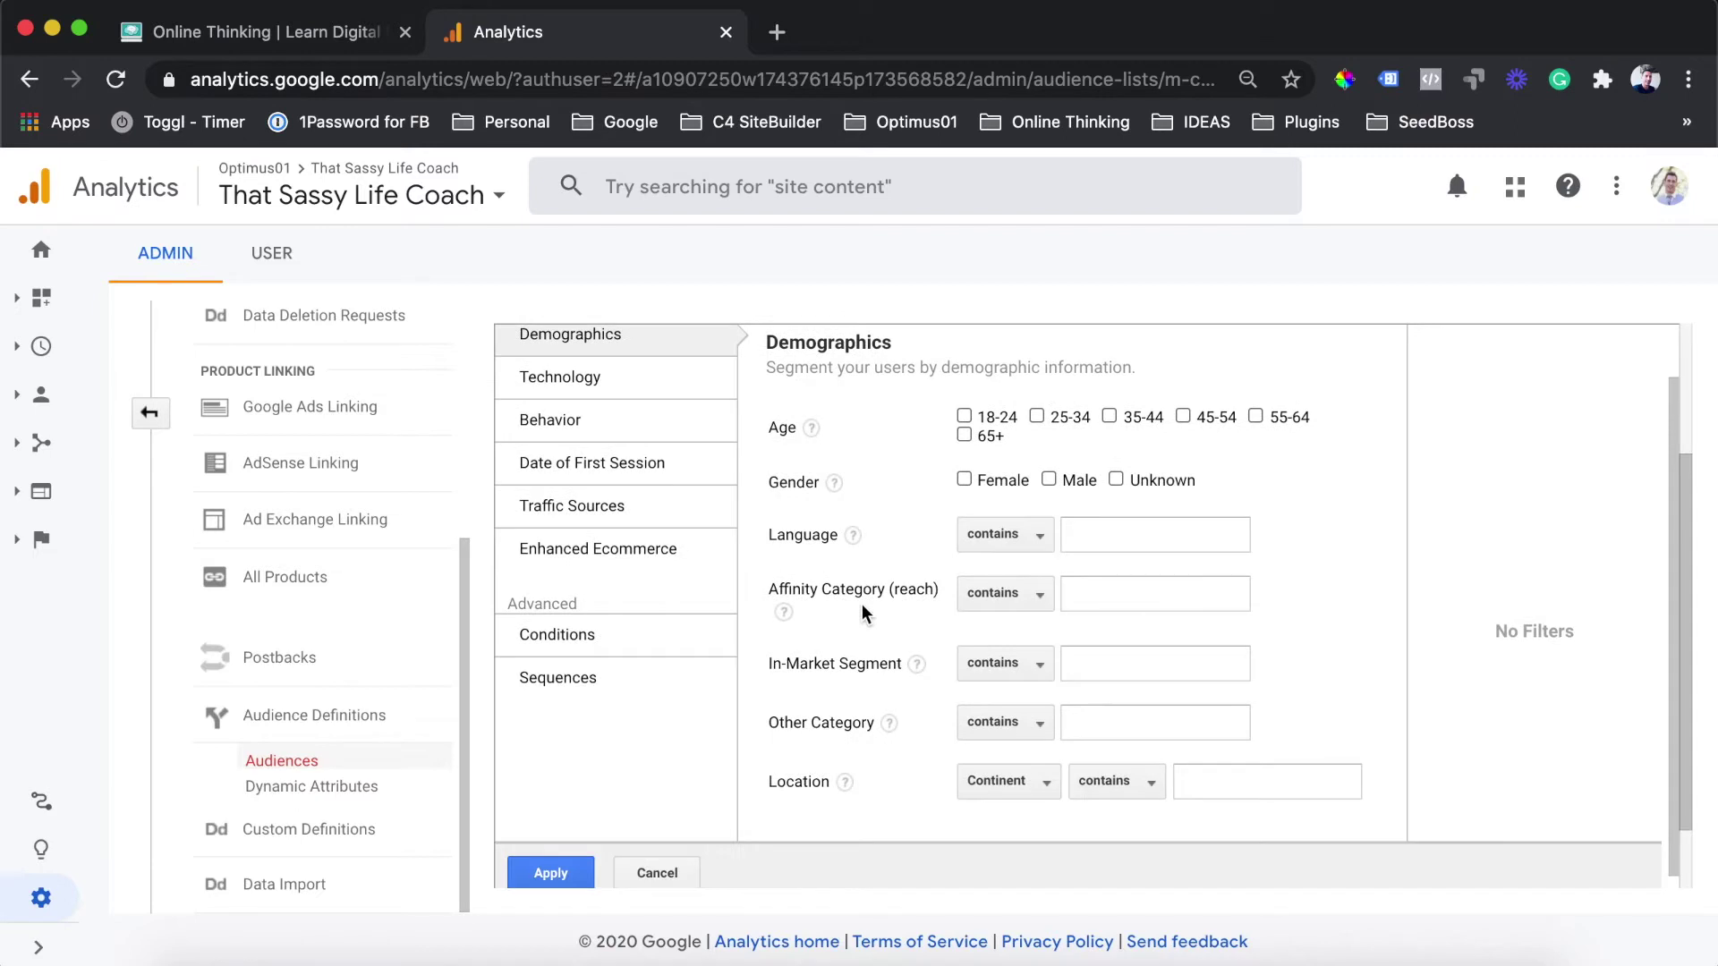
scroll(862, 604, "up", 1)
scroll(862, 604, "down", 1)
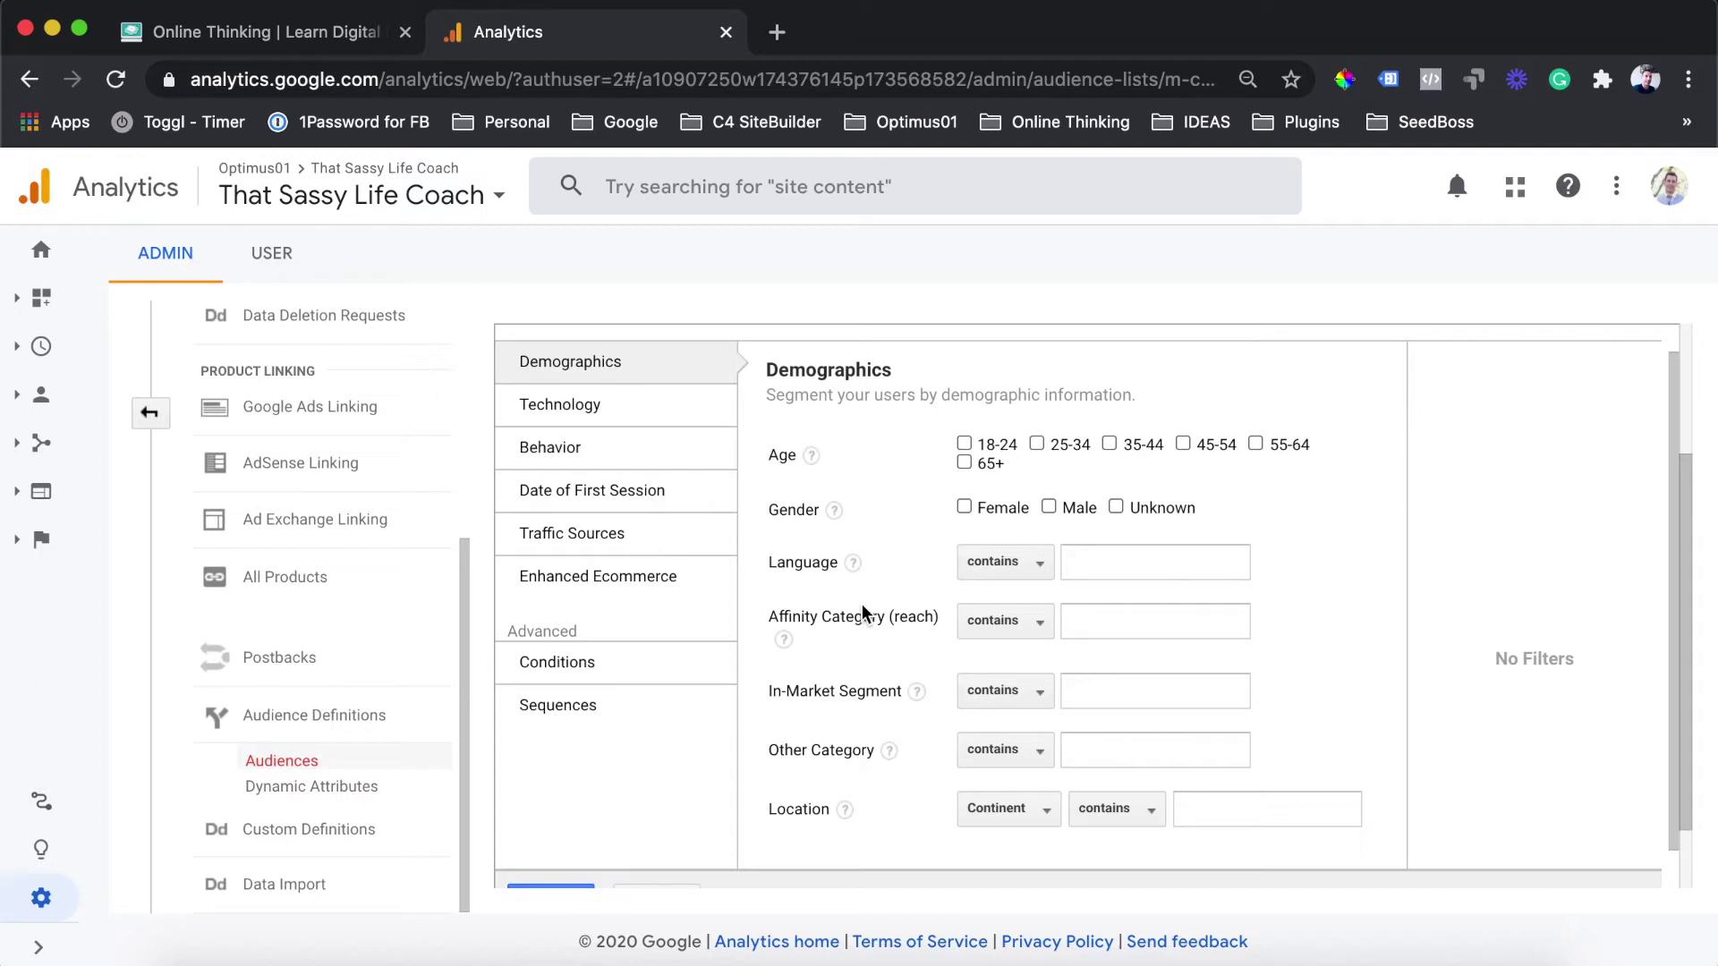
scroll(891, 510, "down", 1)
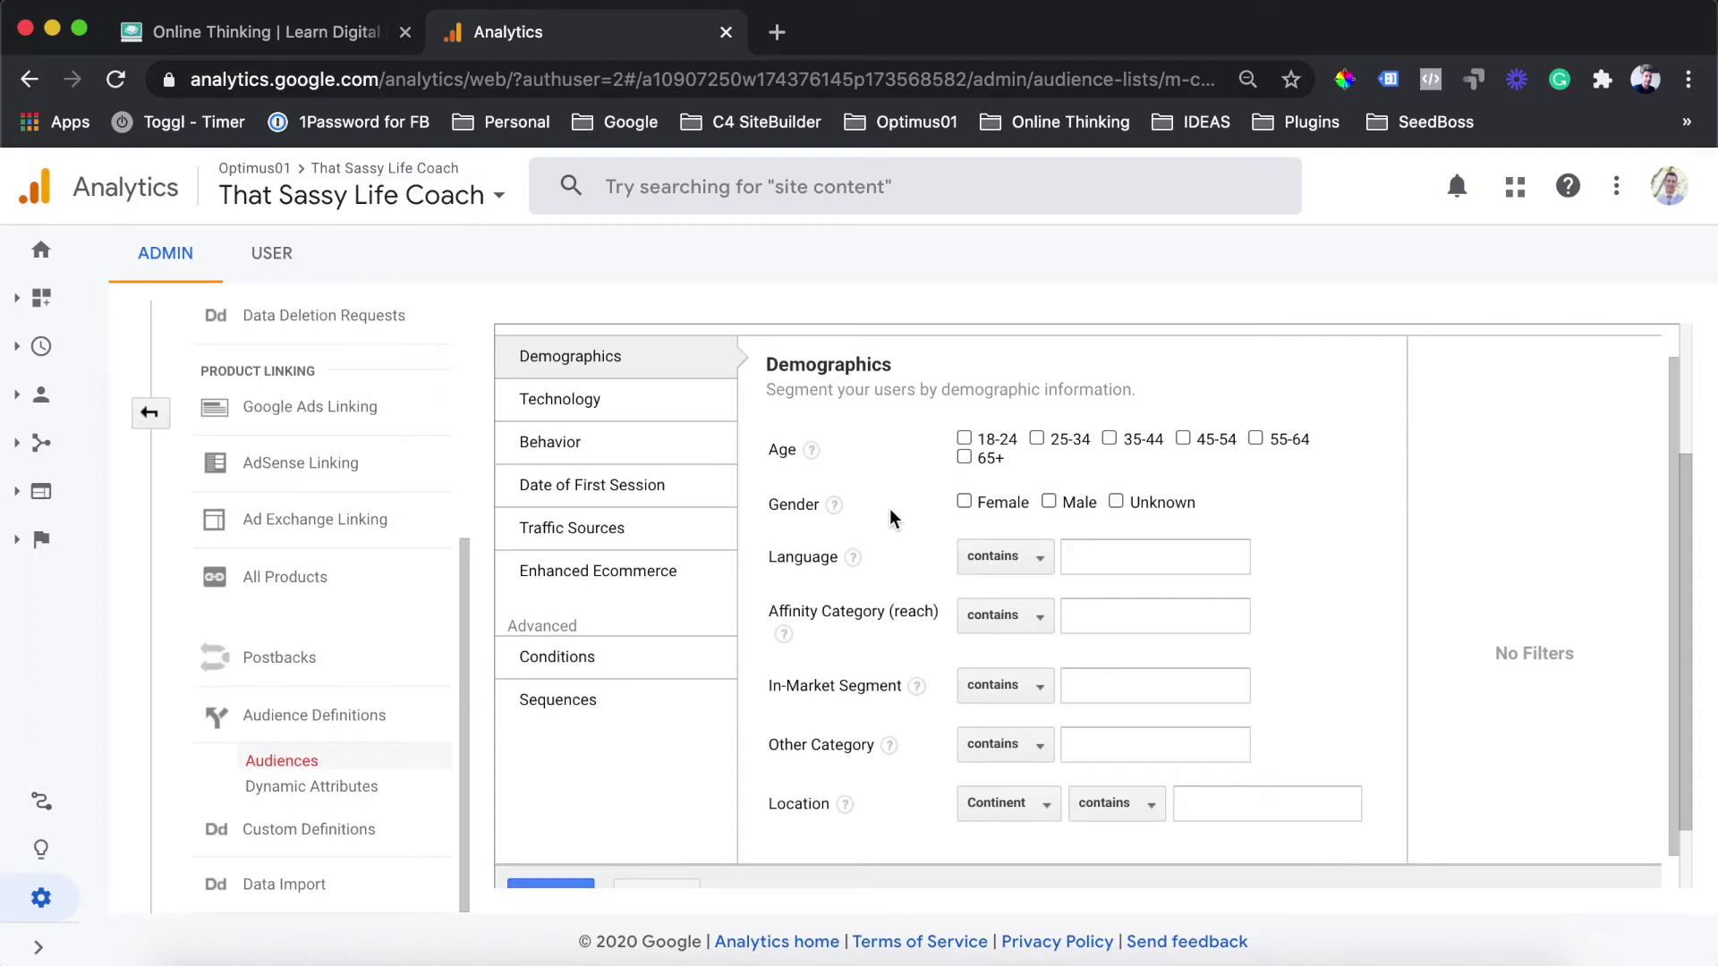
scroll(890, 510, "down", 2)
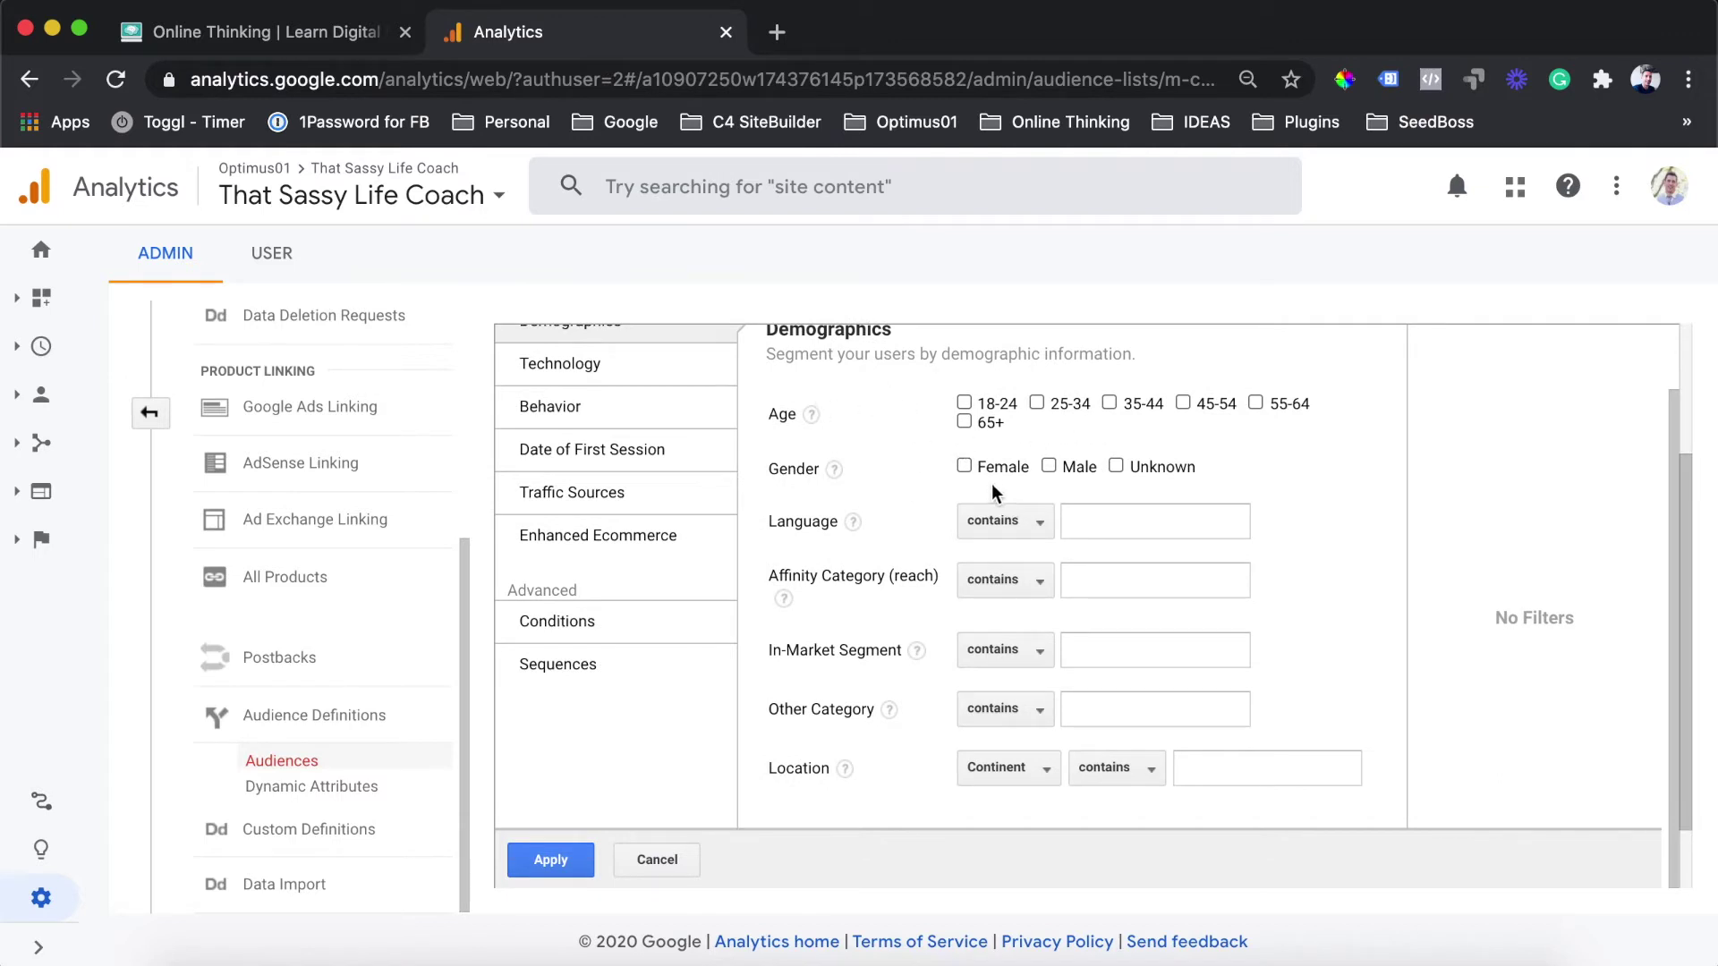
scroll(729, 540, "up", 2)
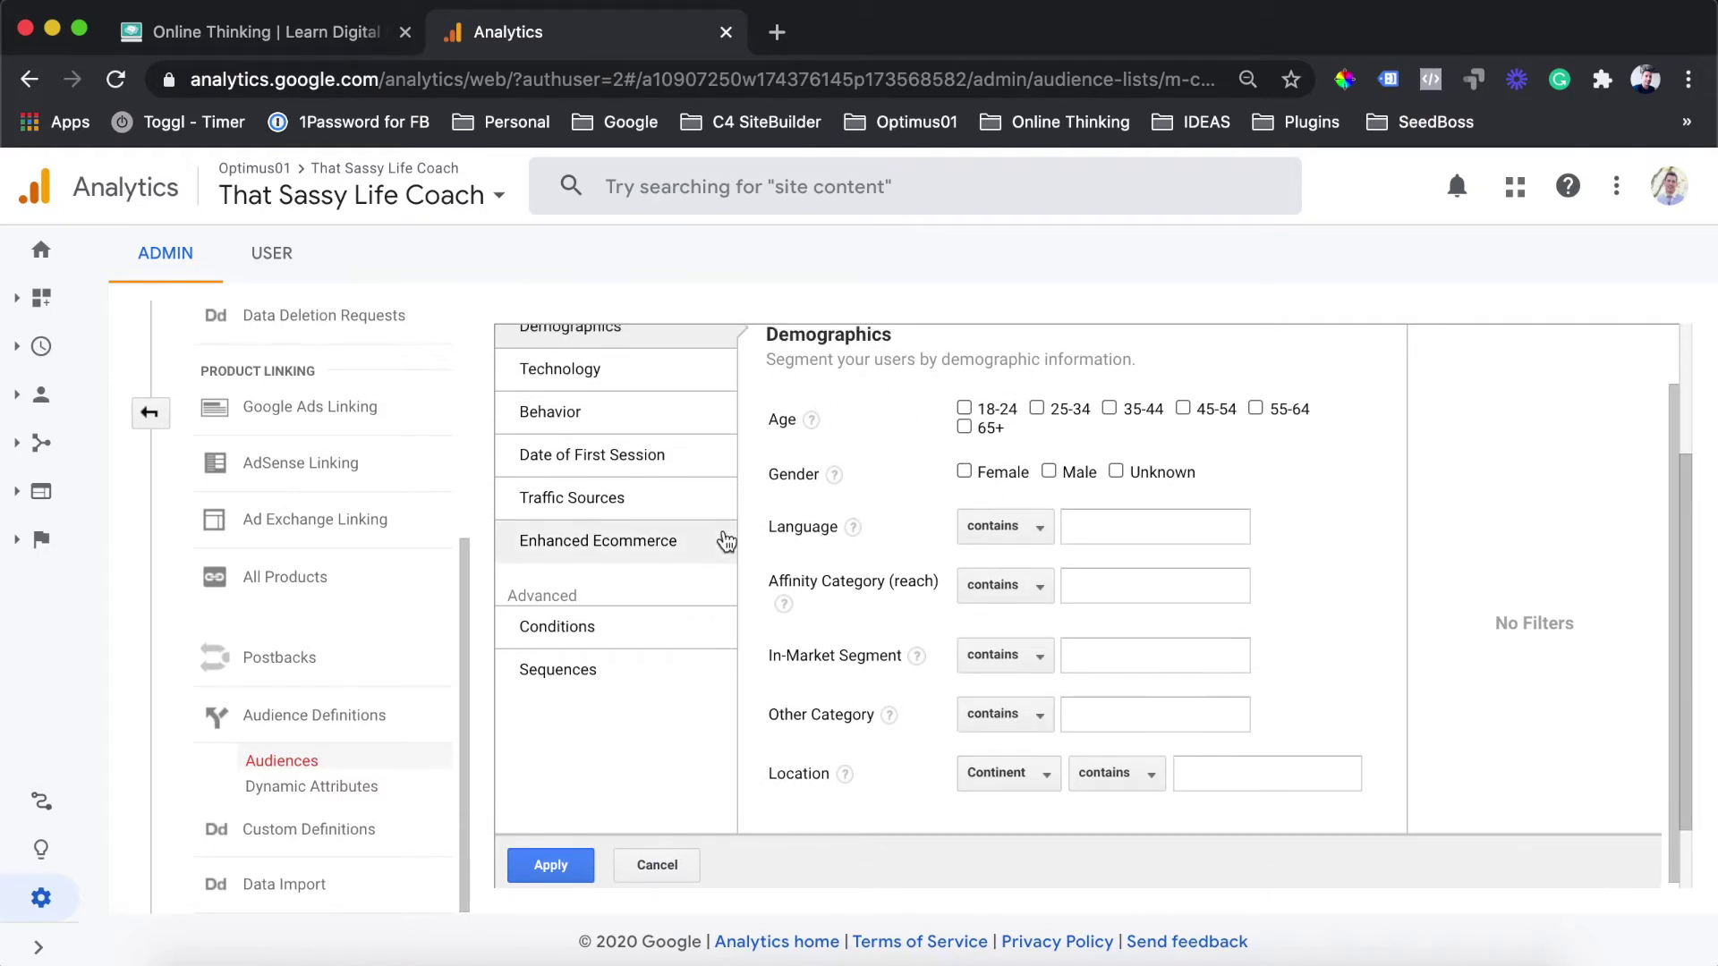
left_click(580, 402)
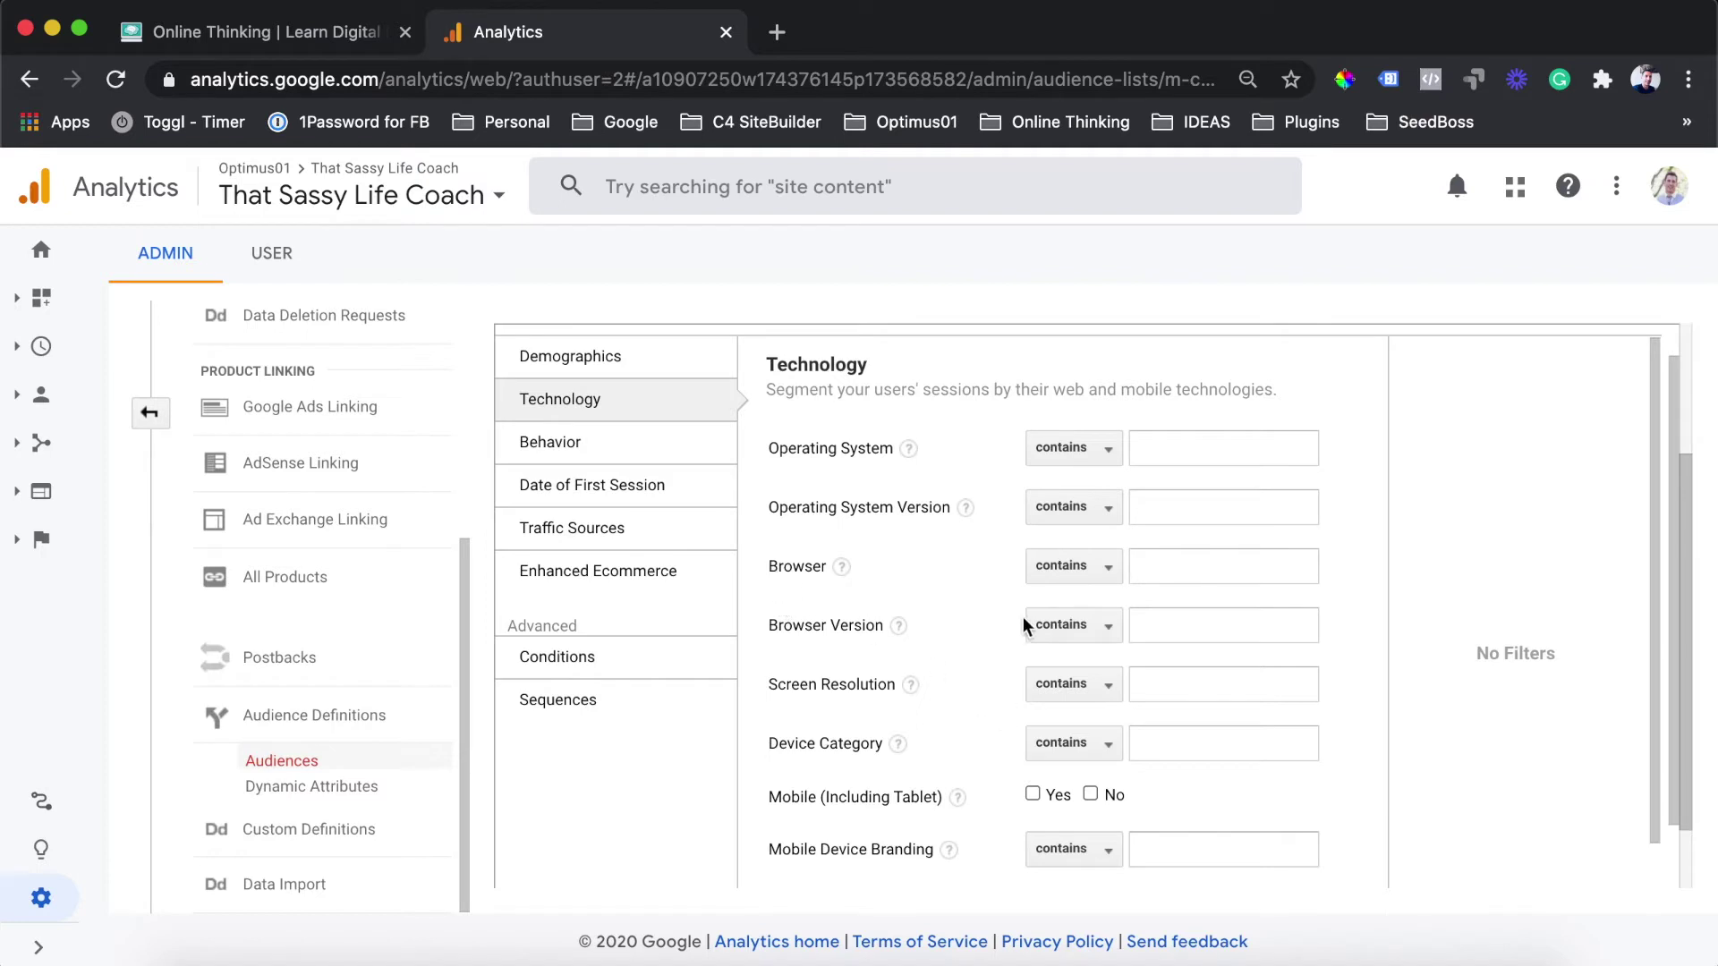
left_click(1093, 565)
left_click(1093, 569)
left_click(1227, 569)
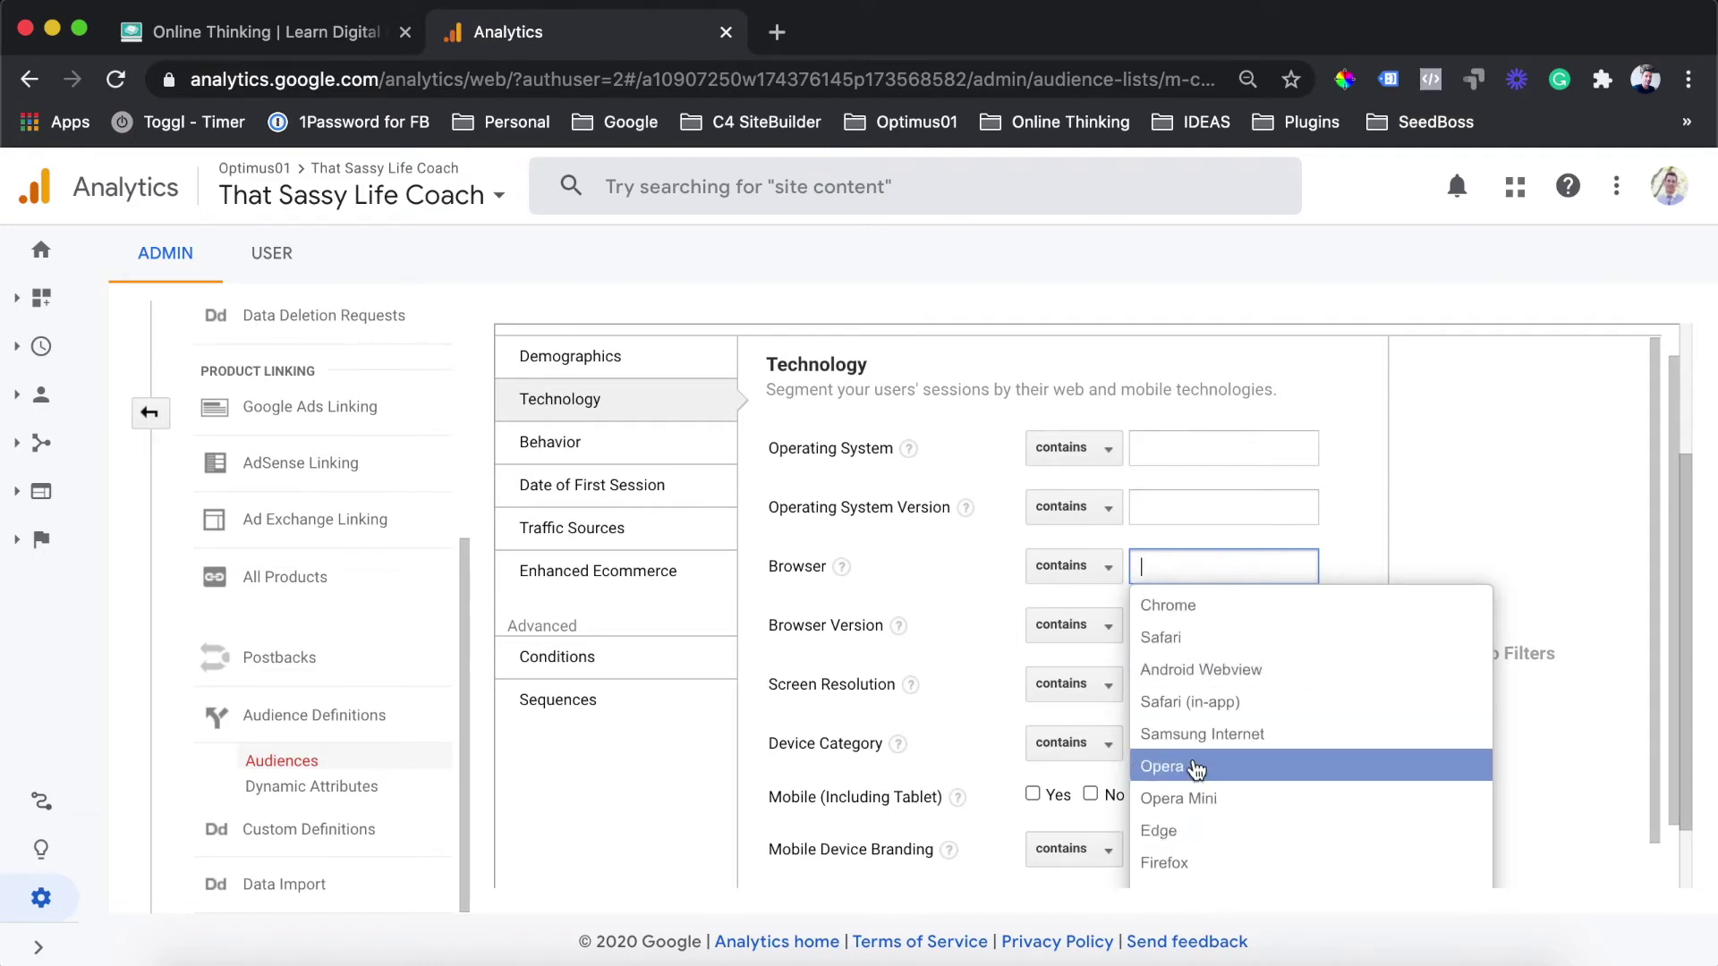
left_click(1179, 605)
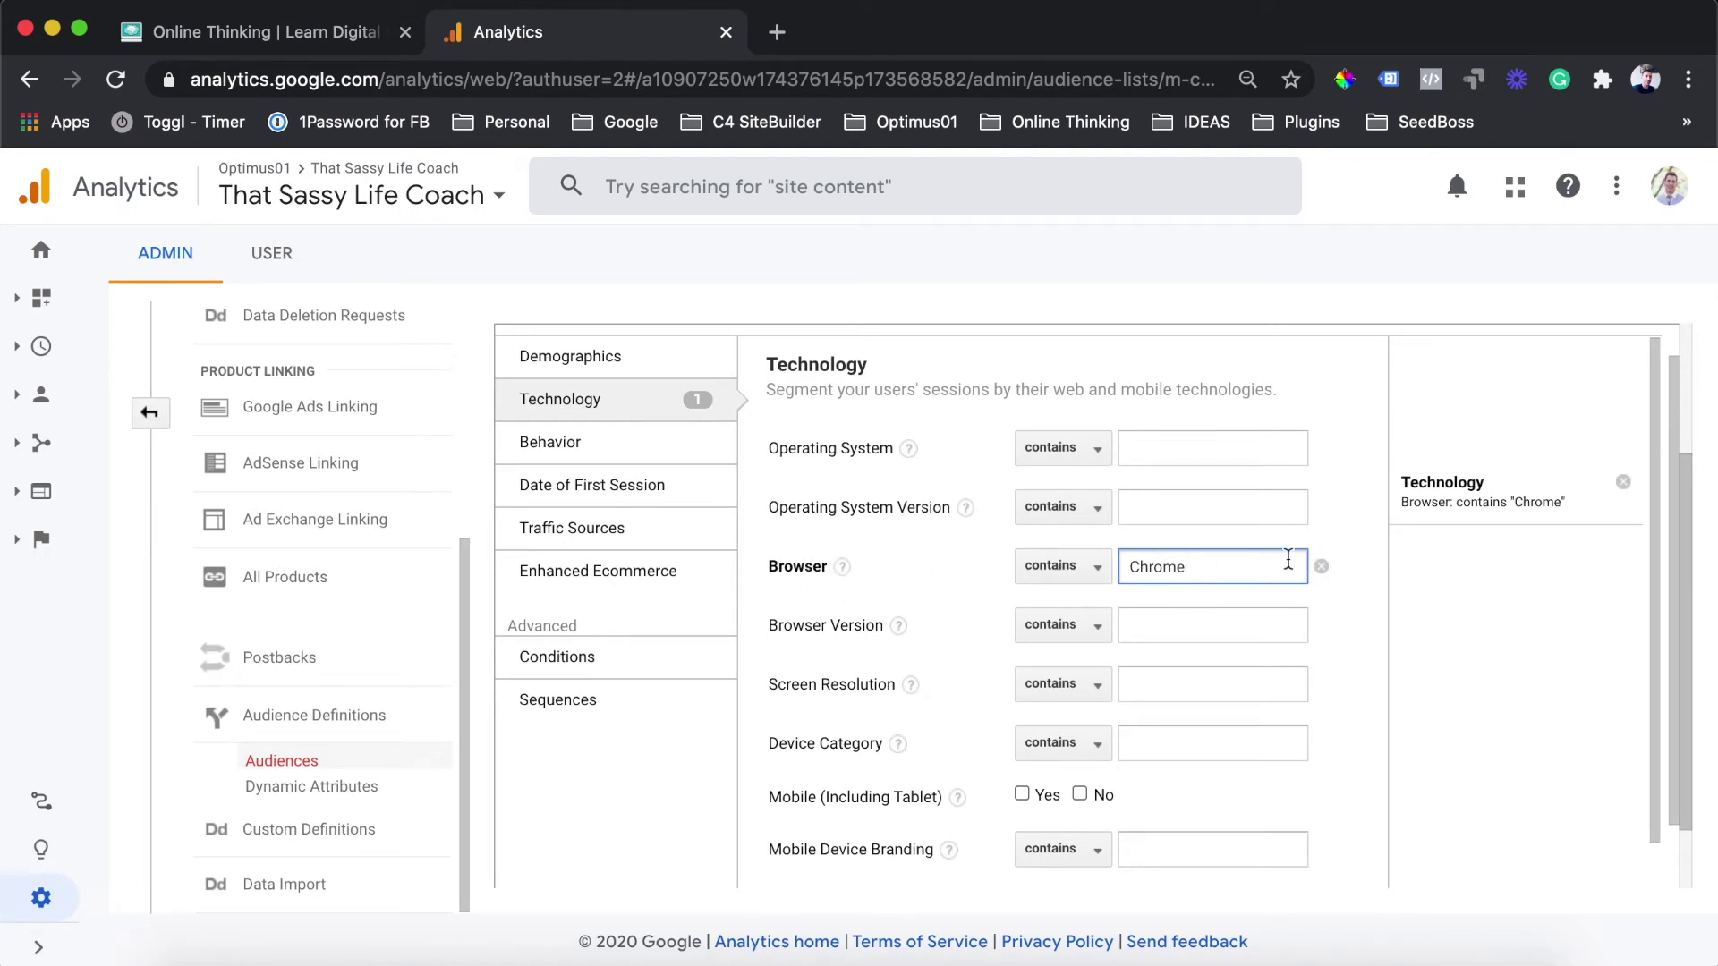
scroll(1200, 620, "down", 1)
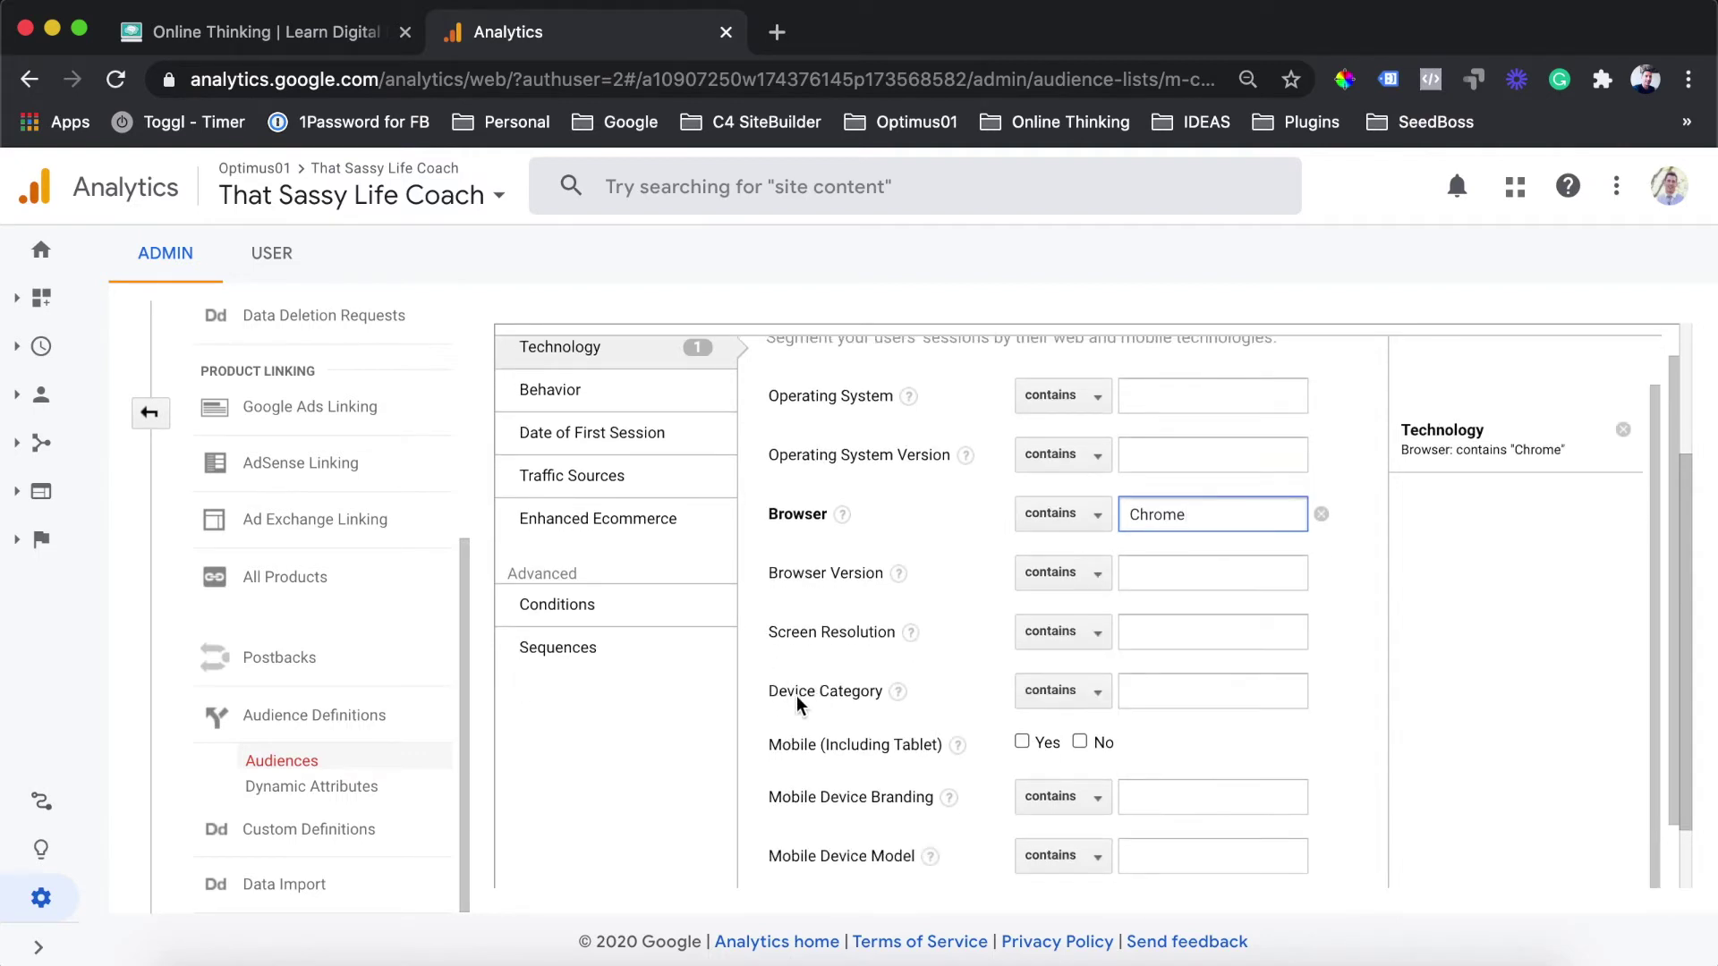
scroll(796, 689, "down", 1)
left_click(1180, 663)
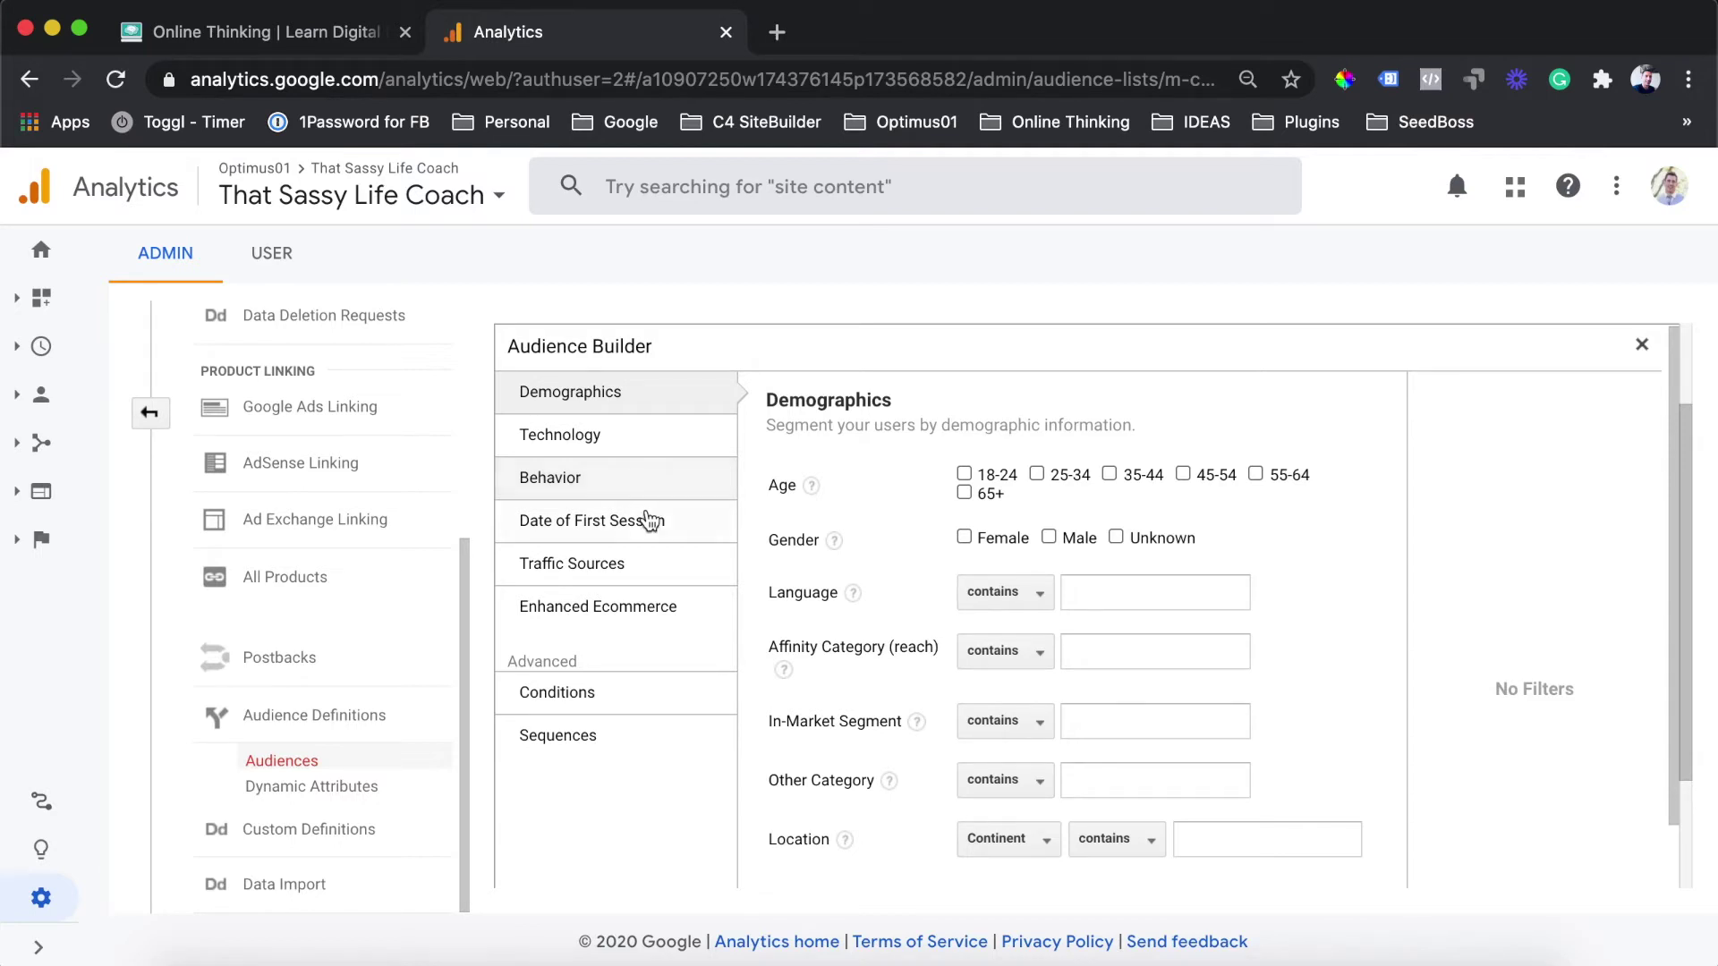
Step: Replace All Users with the recommended 'Users who completed a goal conversion' audience (Goal 1 Completions > 0)
left_click(1642, 349)
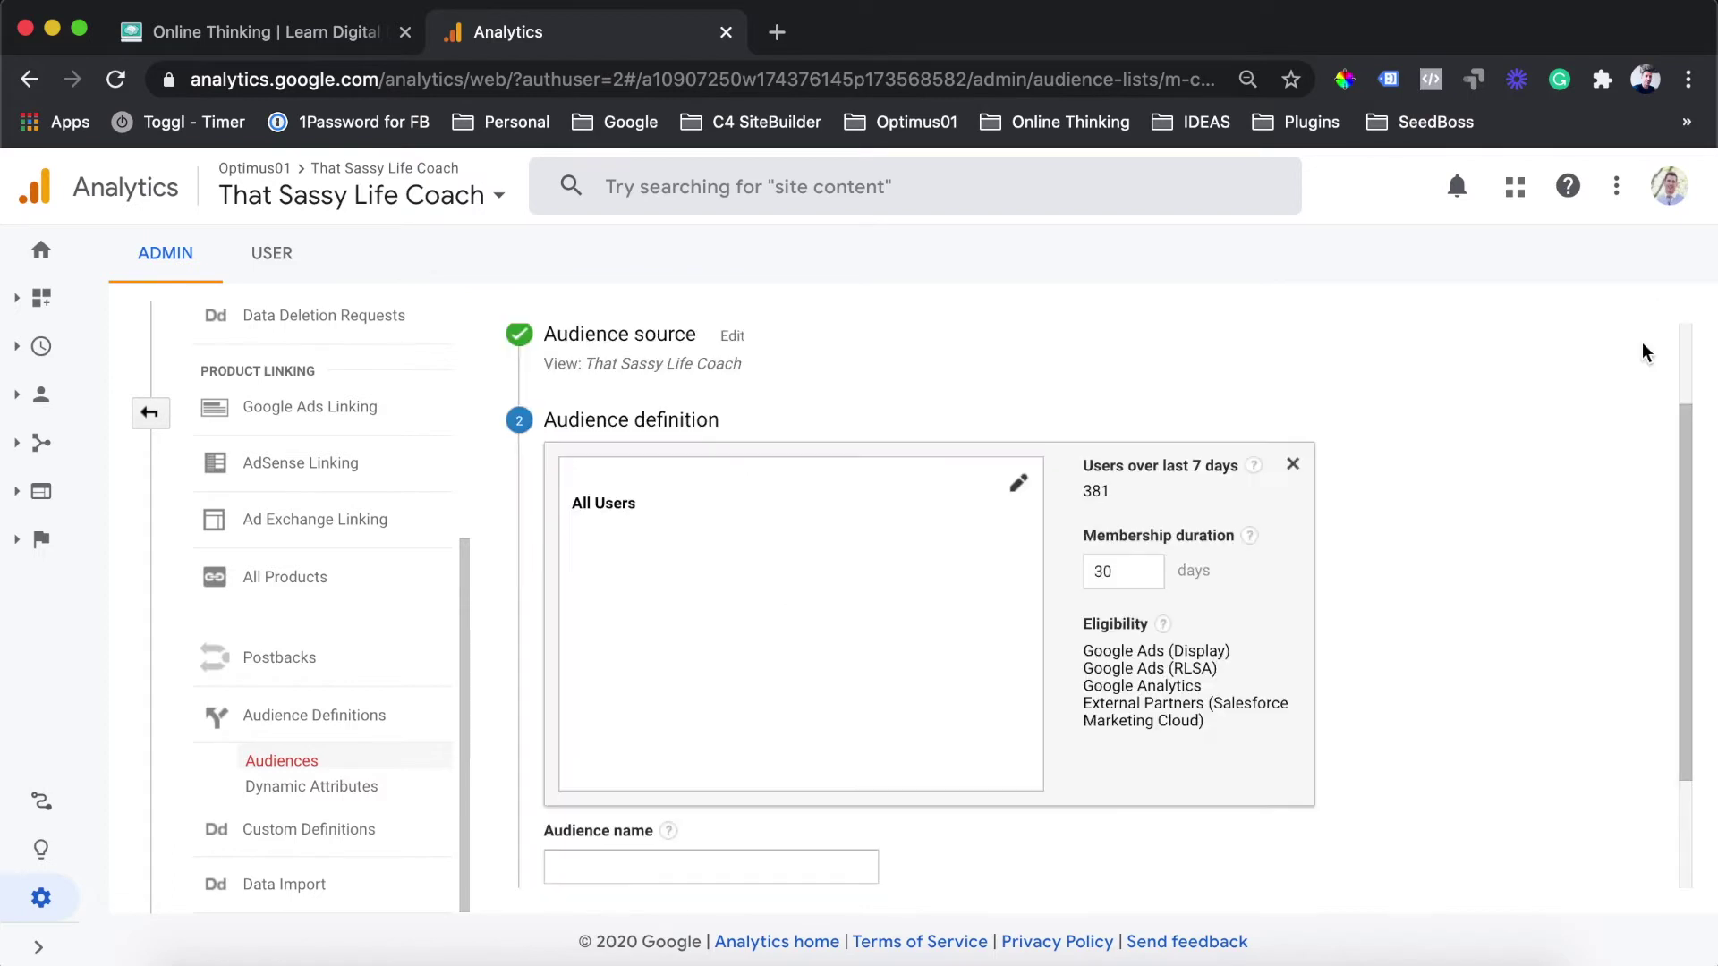
scroll(675, 519, "up", 1)
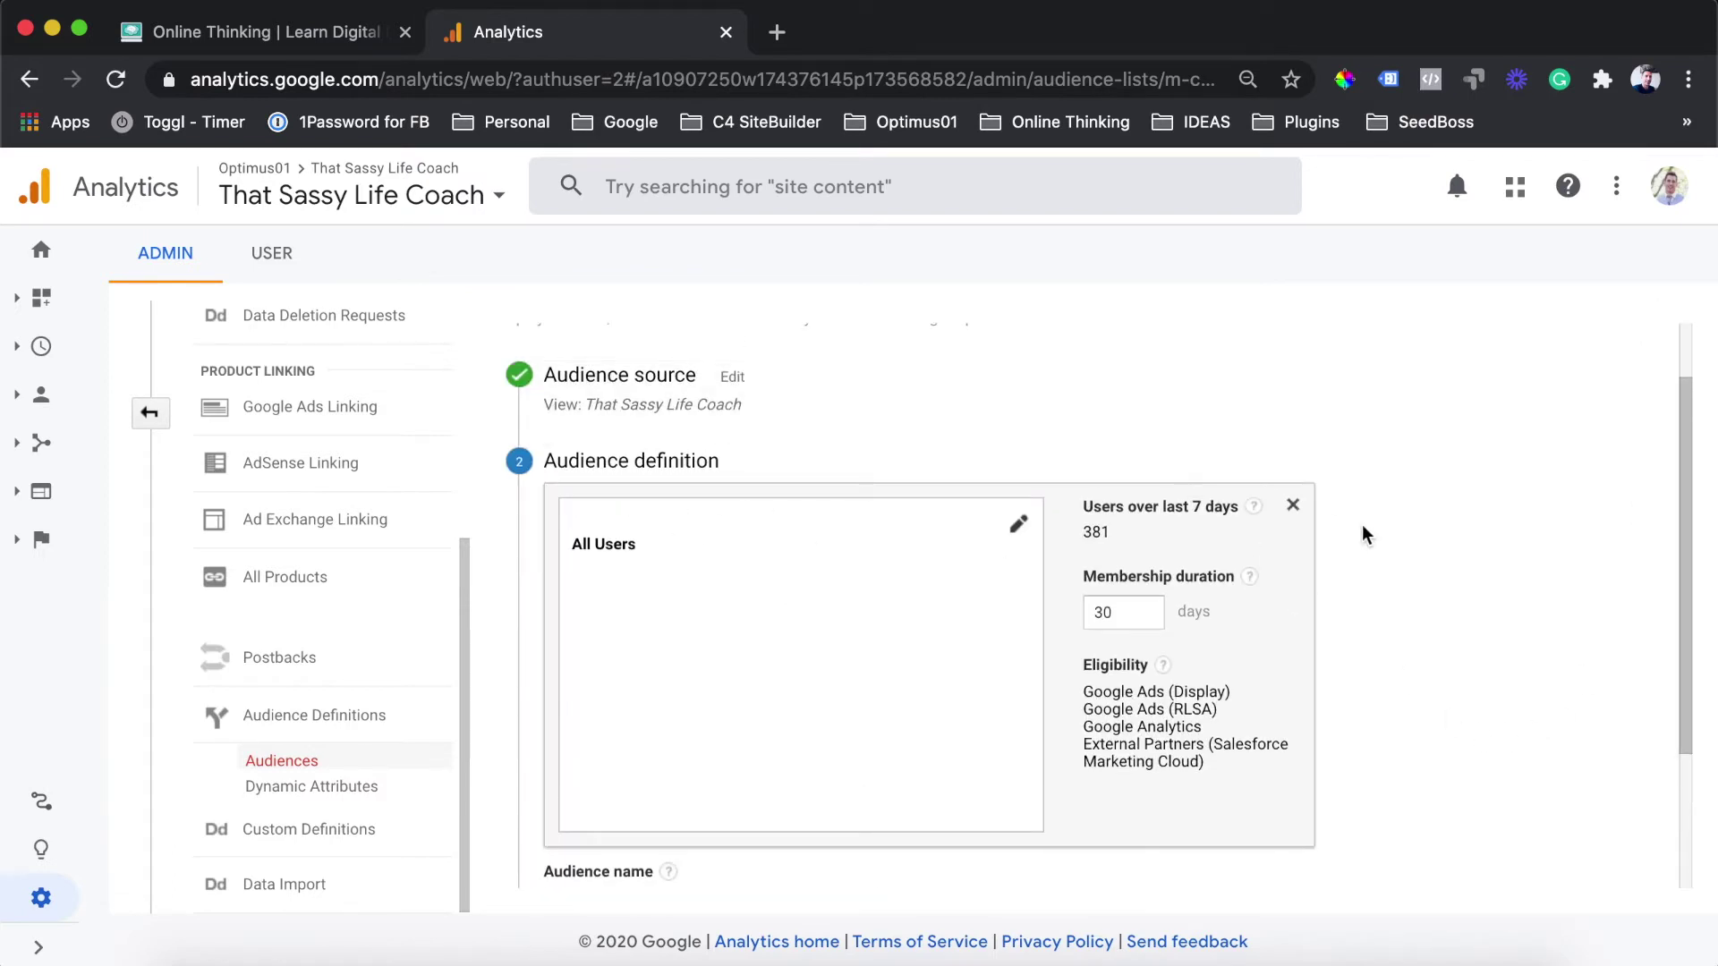
left_click(1294, 508)
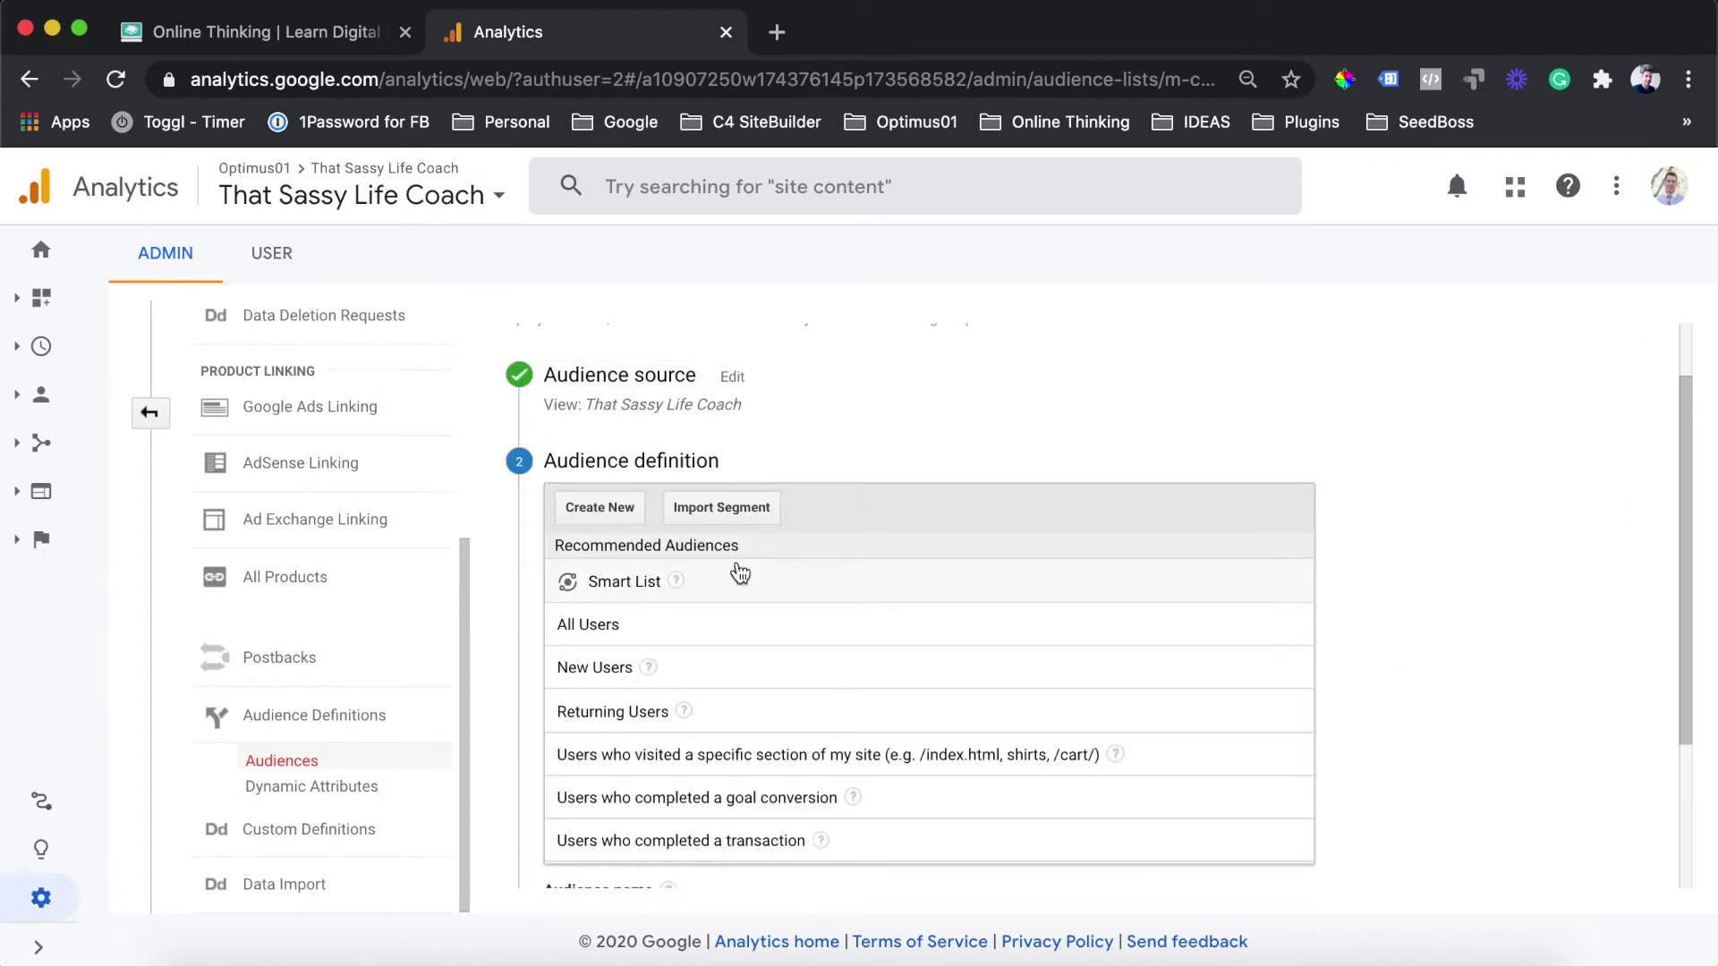
scroll(626, 403, "down", 2)
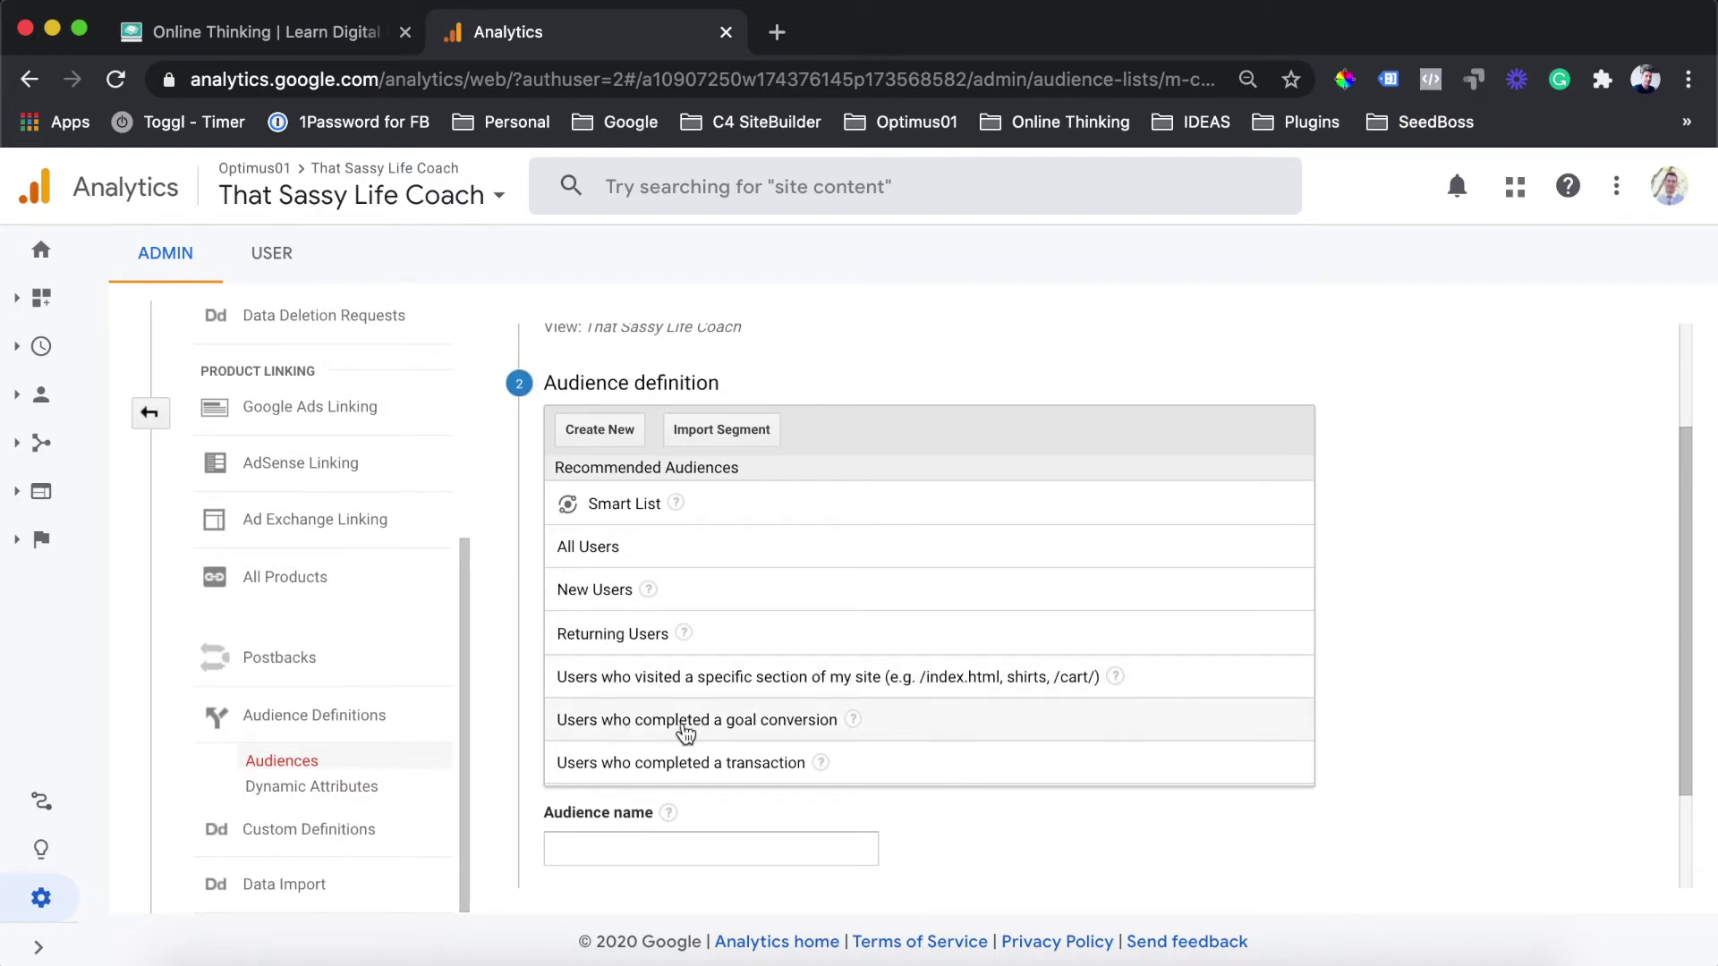
left_click(848, 730)
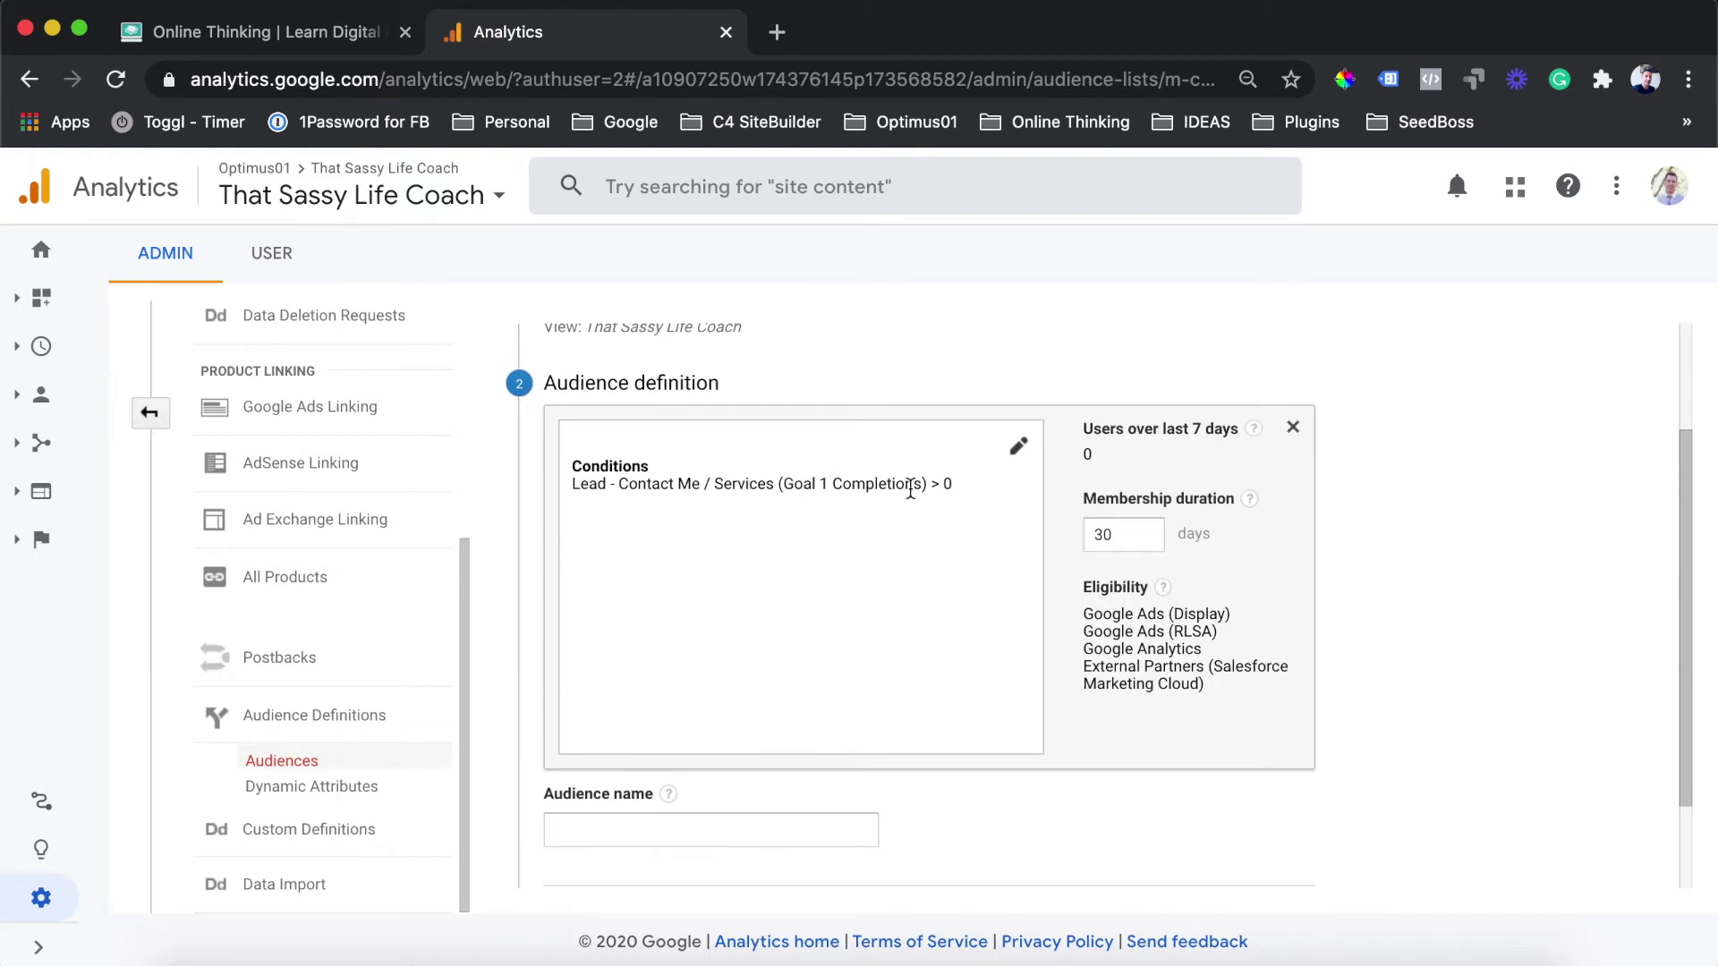
left_click_drag(785, 487, 922, 491)
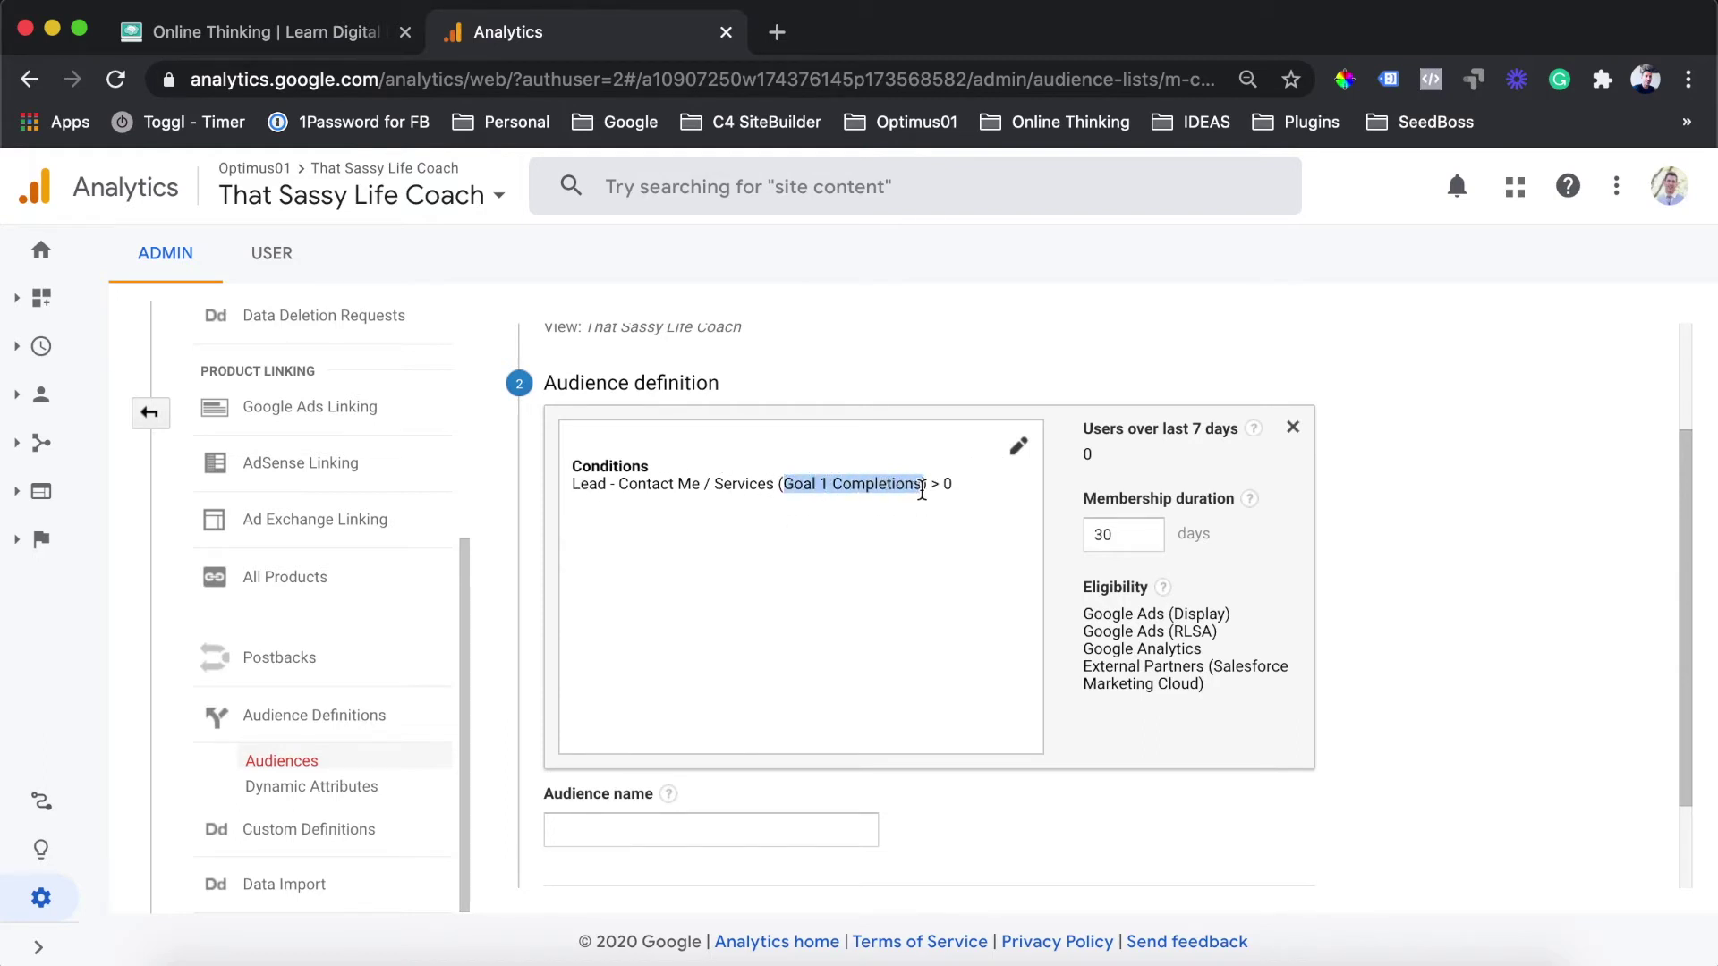
Step: Switch the condition to Goal Completions per session > 0 and add a blank OR row
left_click(1019, 446)
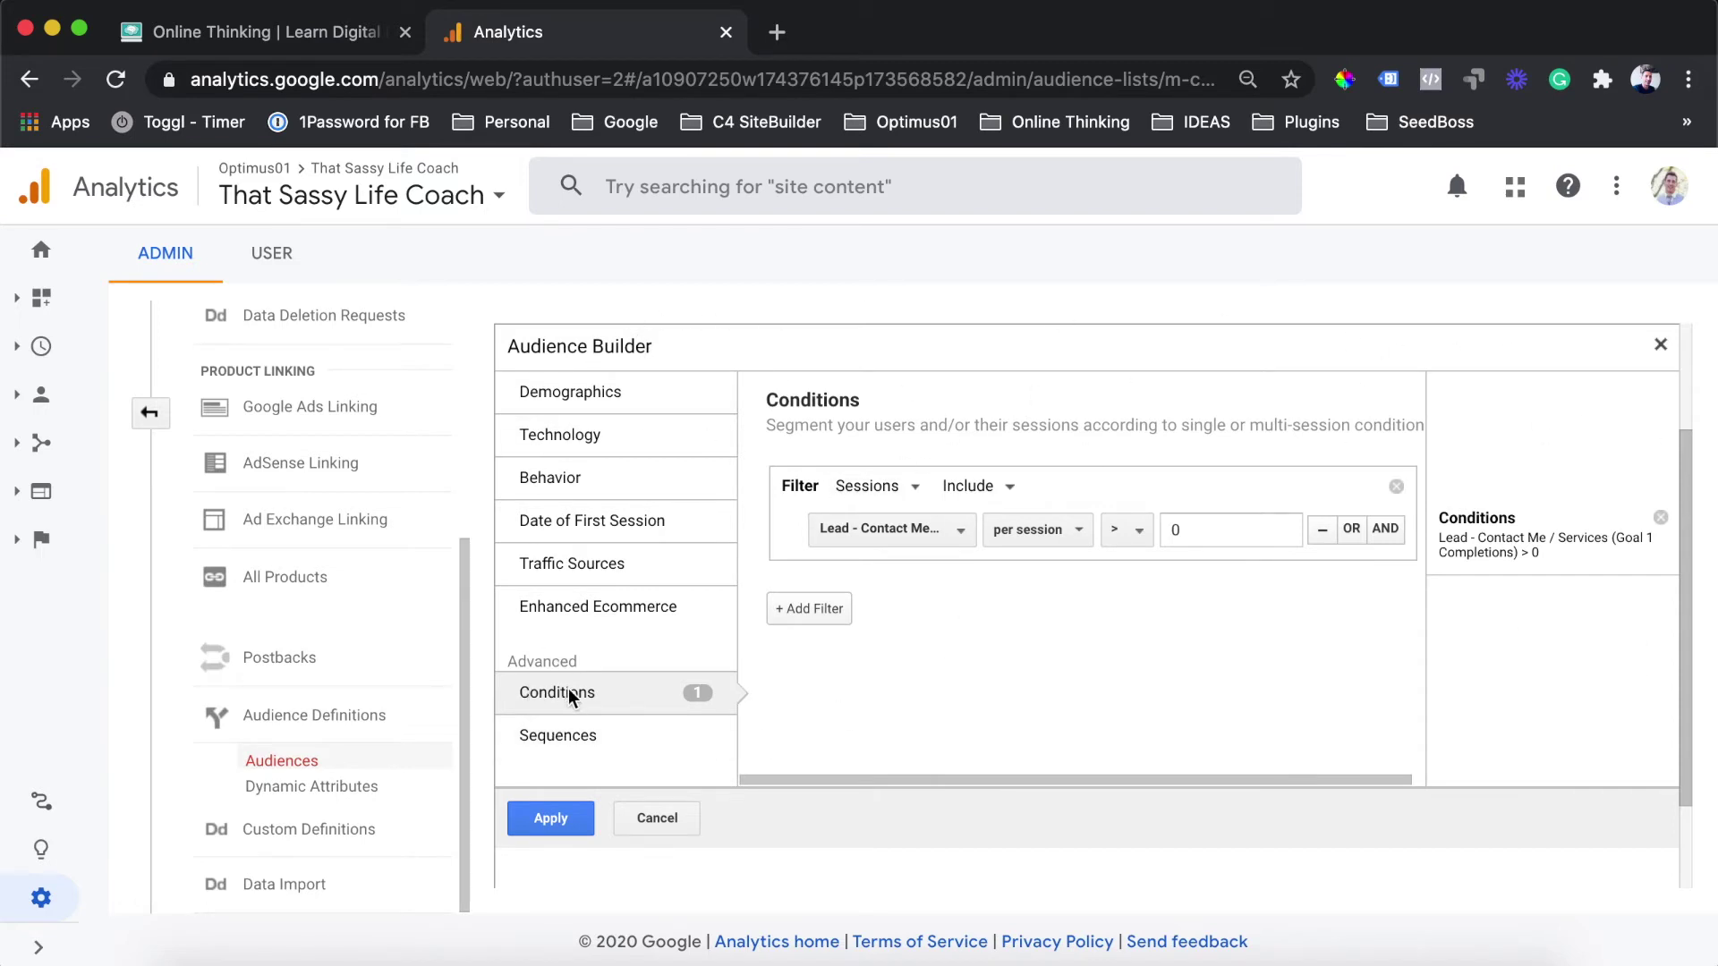
left_click(920, 534)
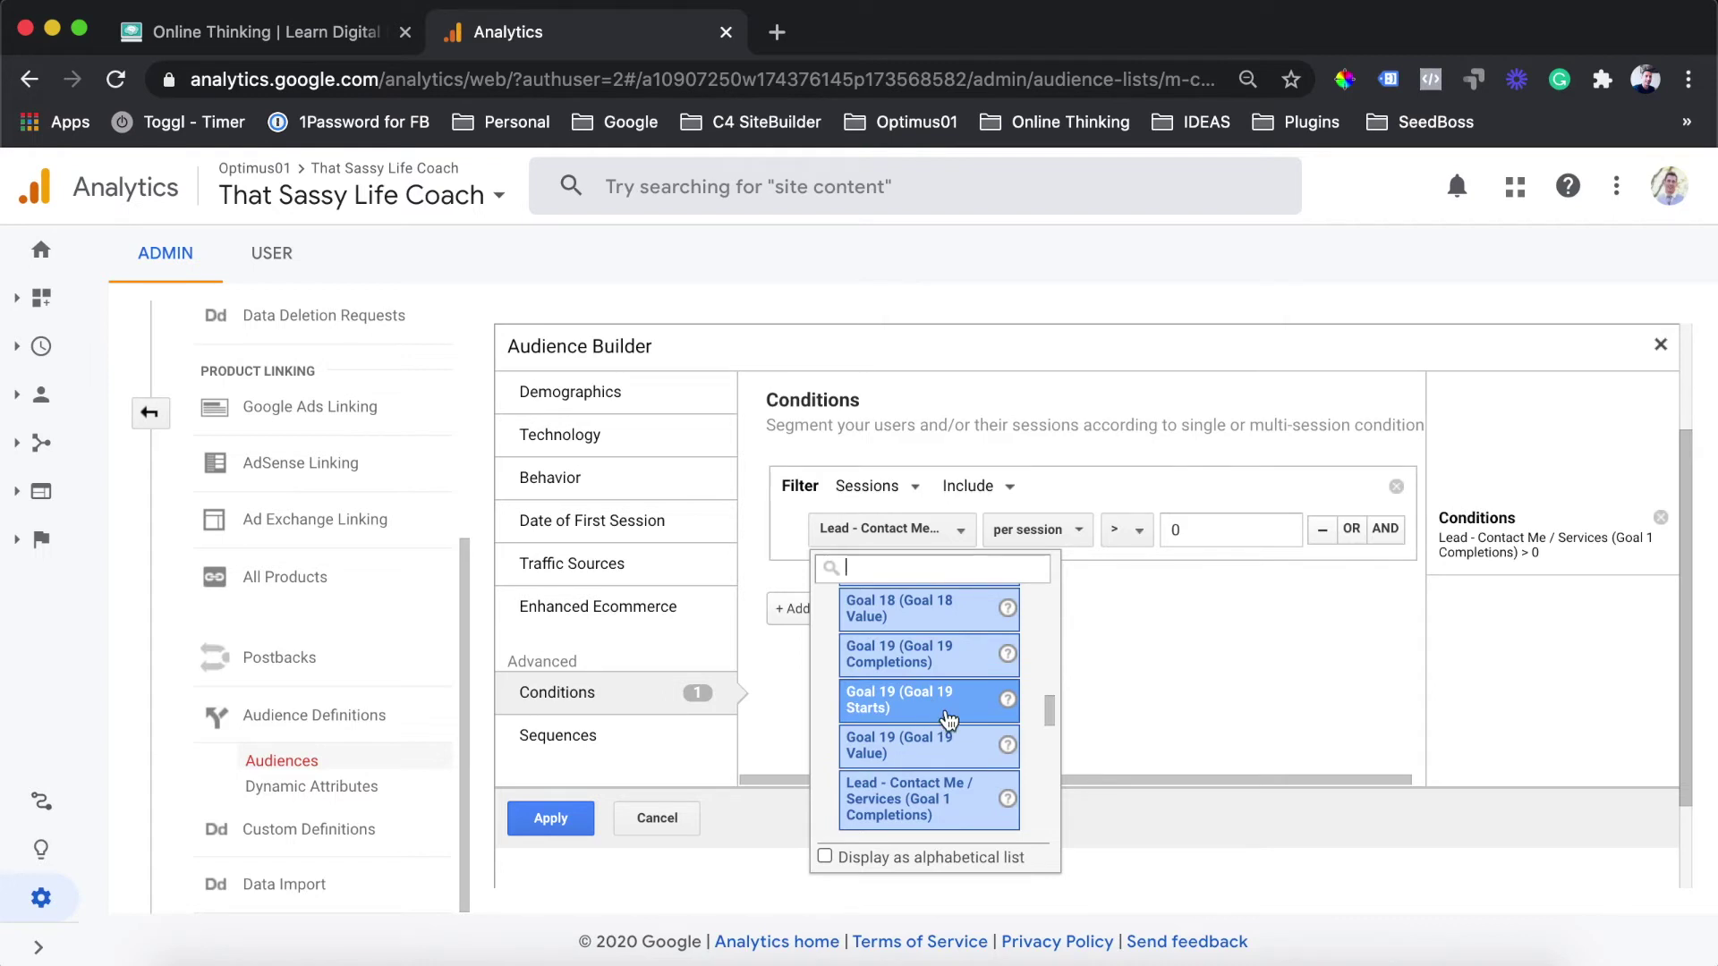
left_click_drag(1045, 707, 1051, 711)
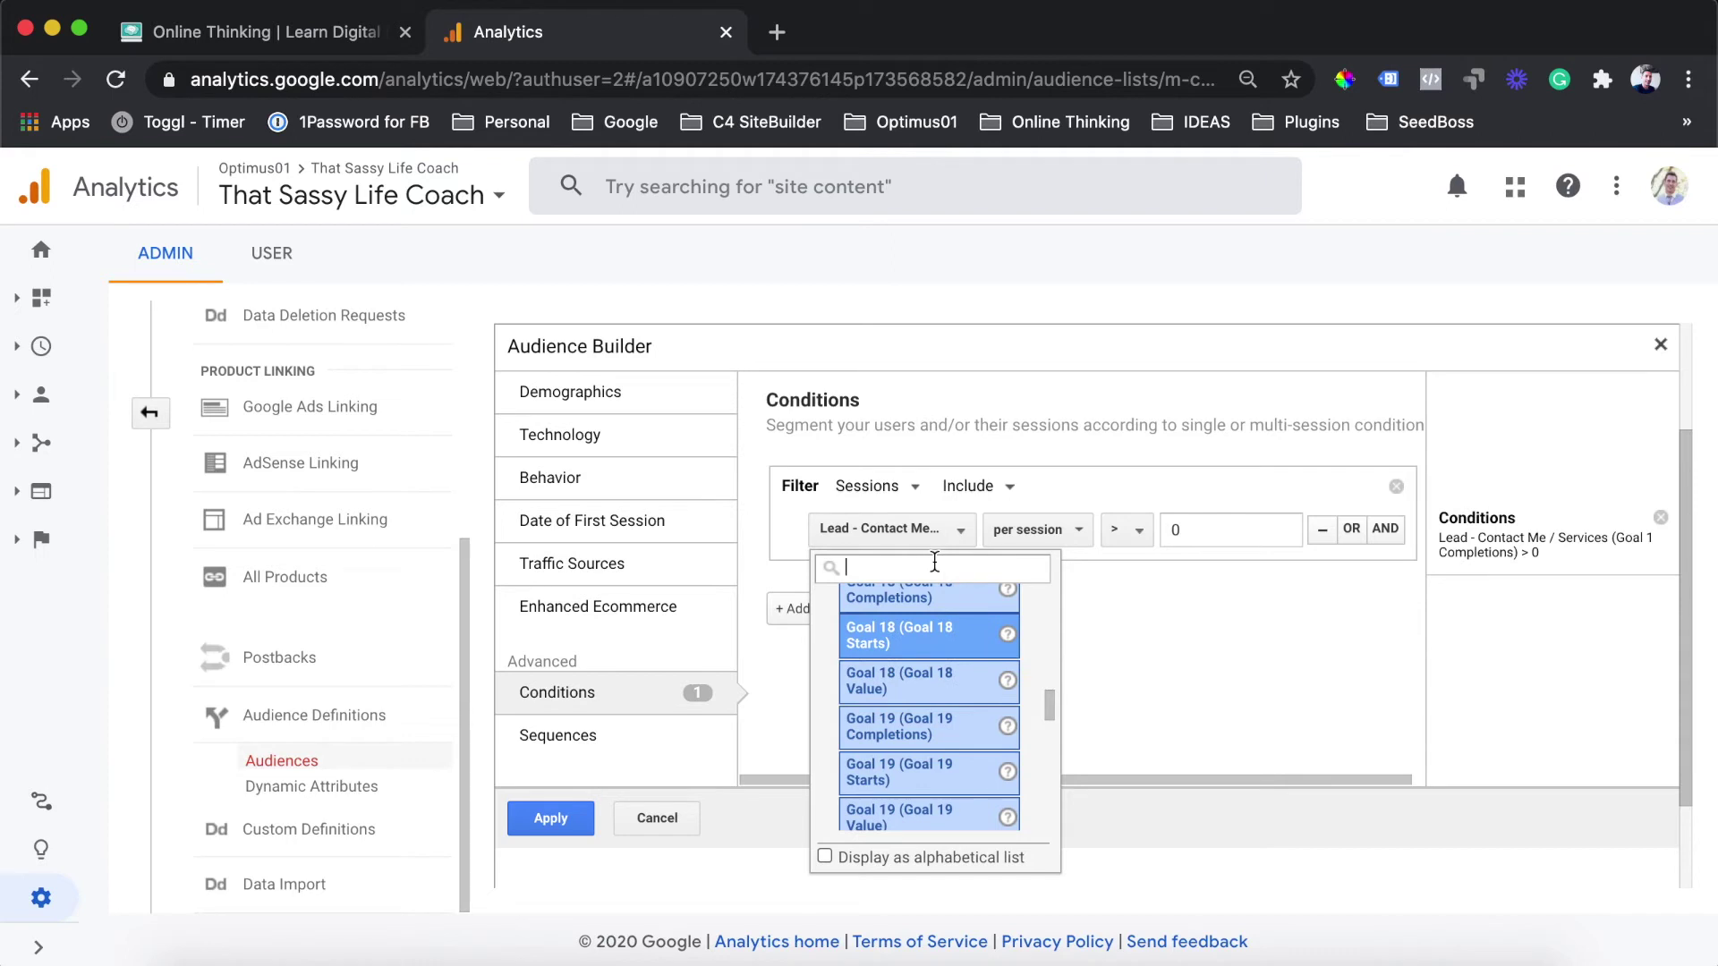
type("goal com")
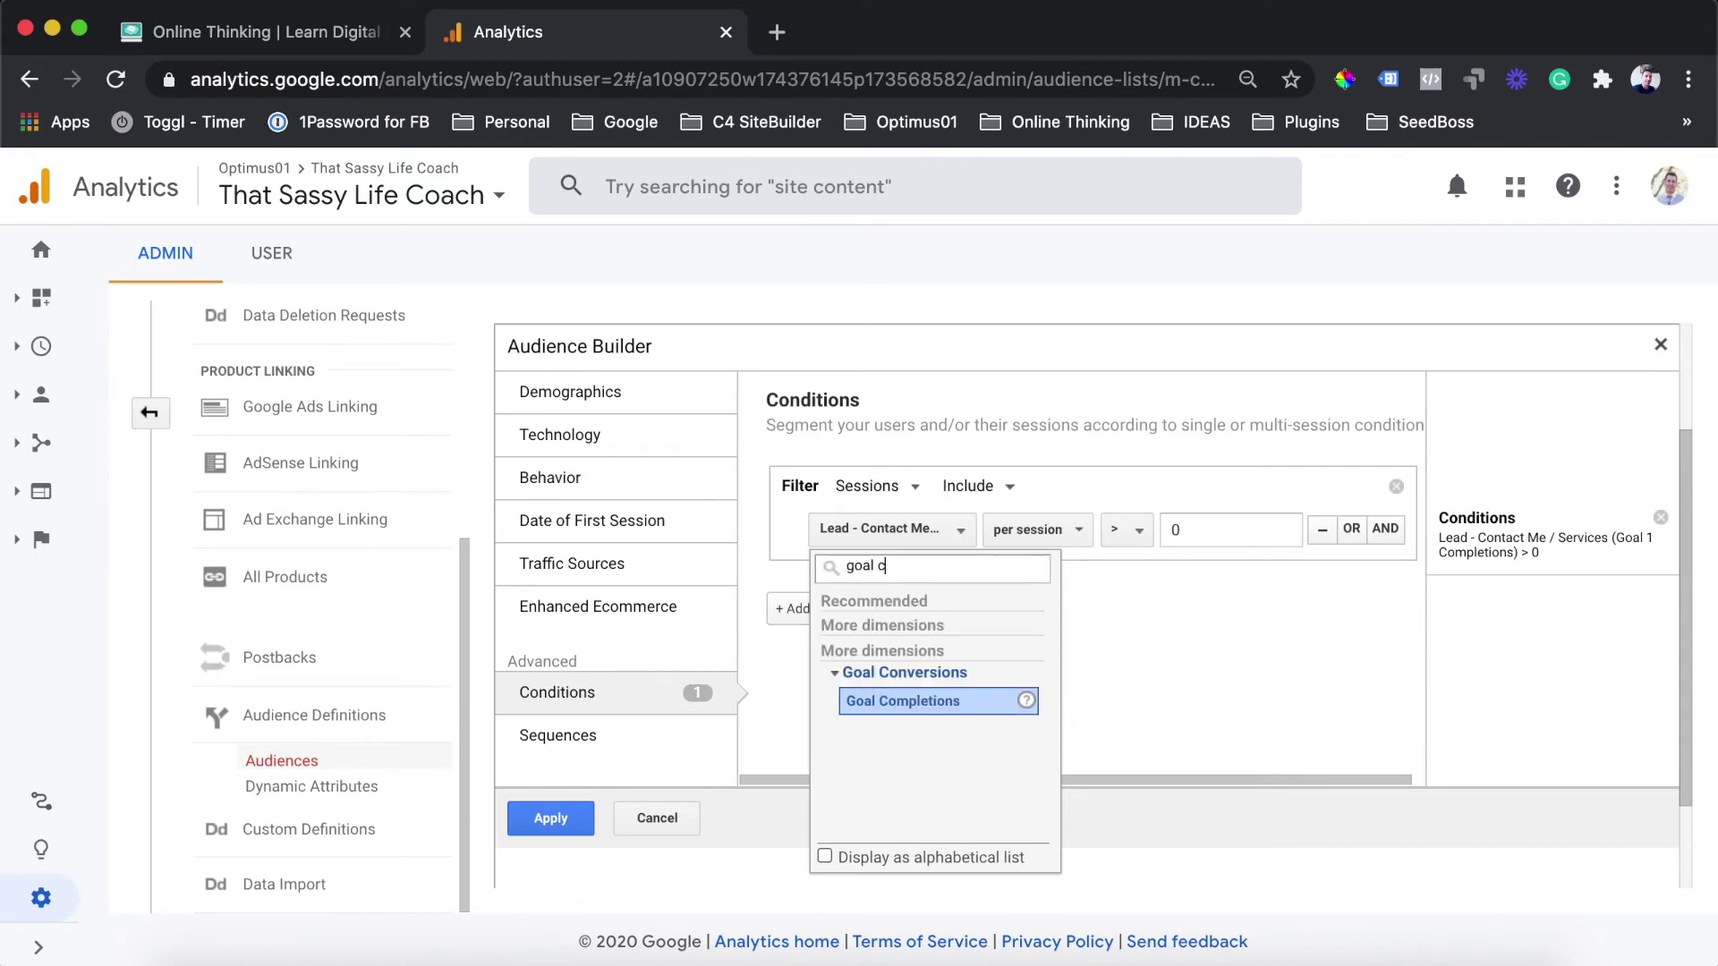
left_click(932, 698)
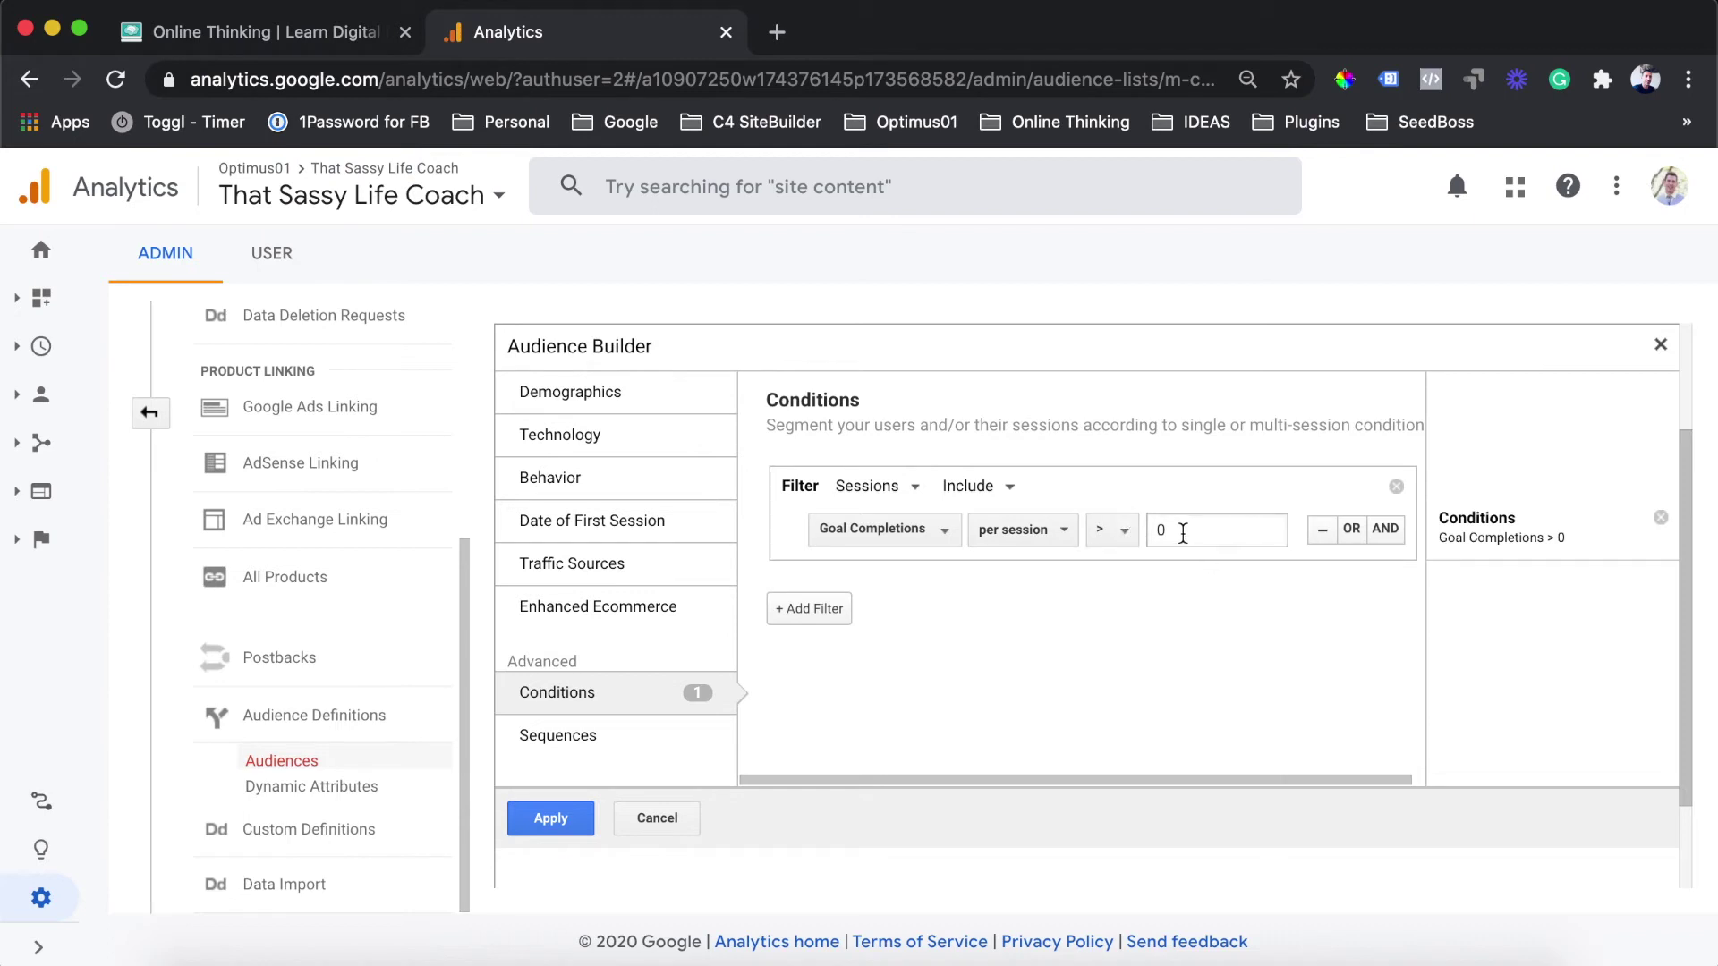
left_click(1350, 529)
left_click(1386, 589)
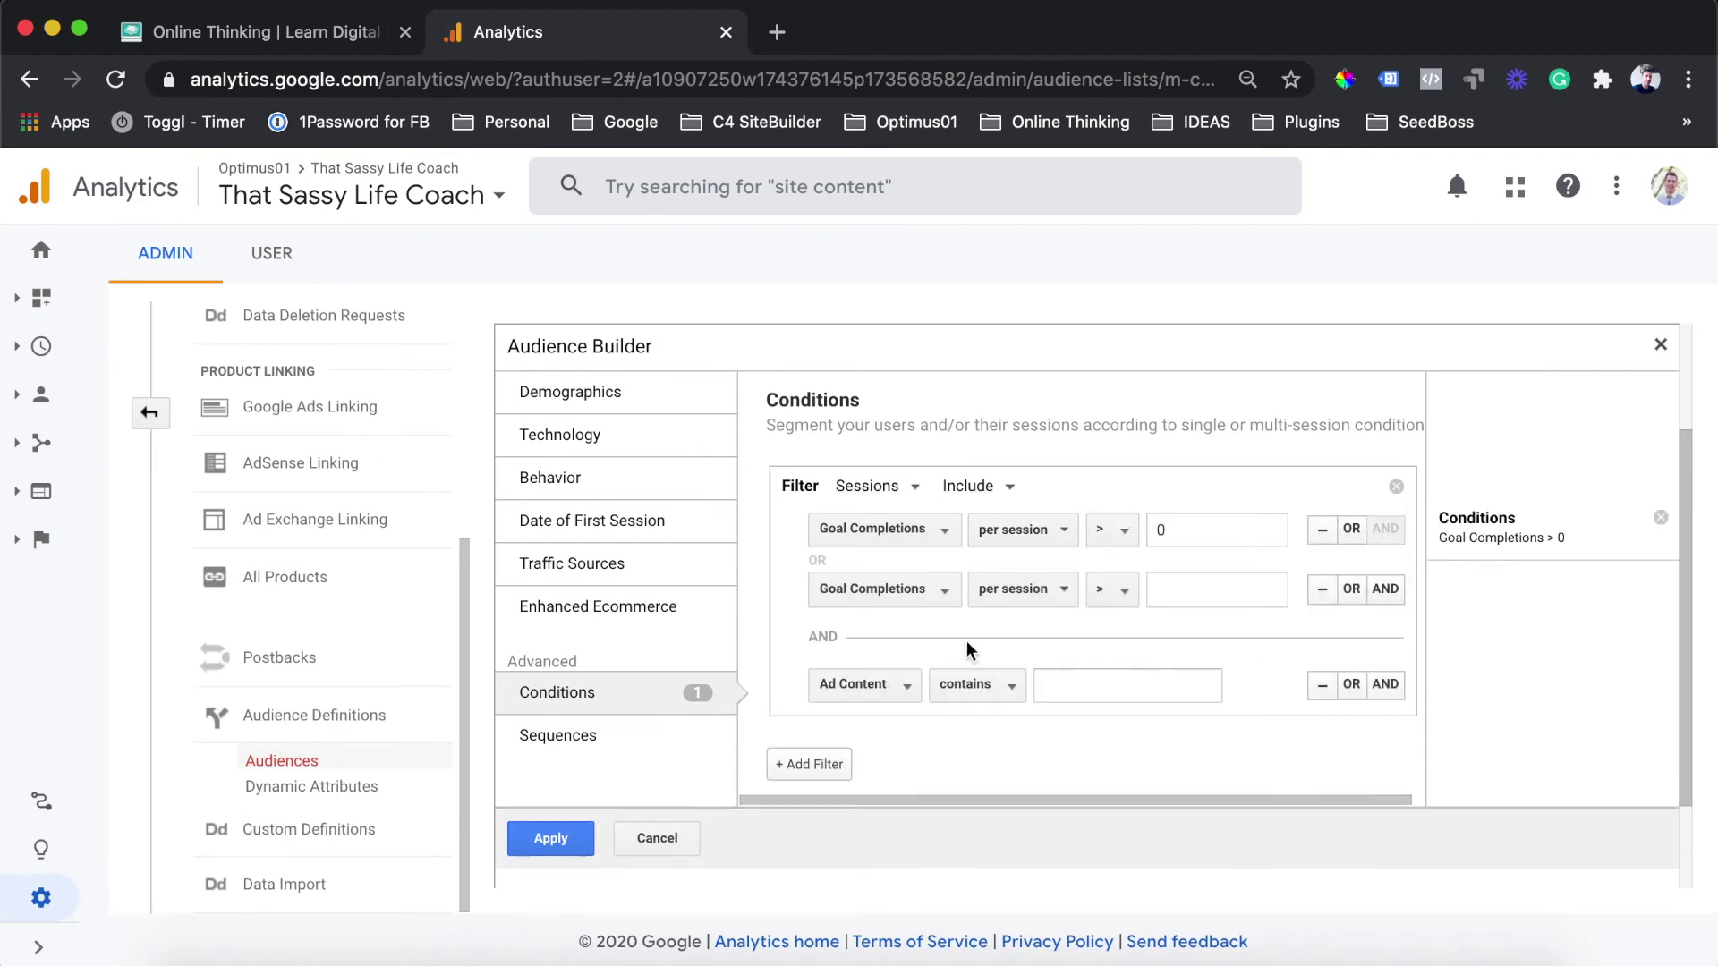
left_click(875, 593)
scroll(904, 743, "down", 5)
scroll(905, 749, "down", 1)
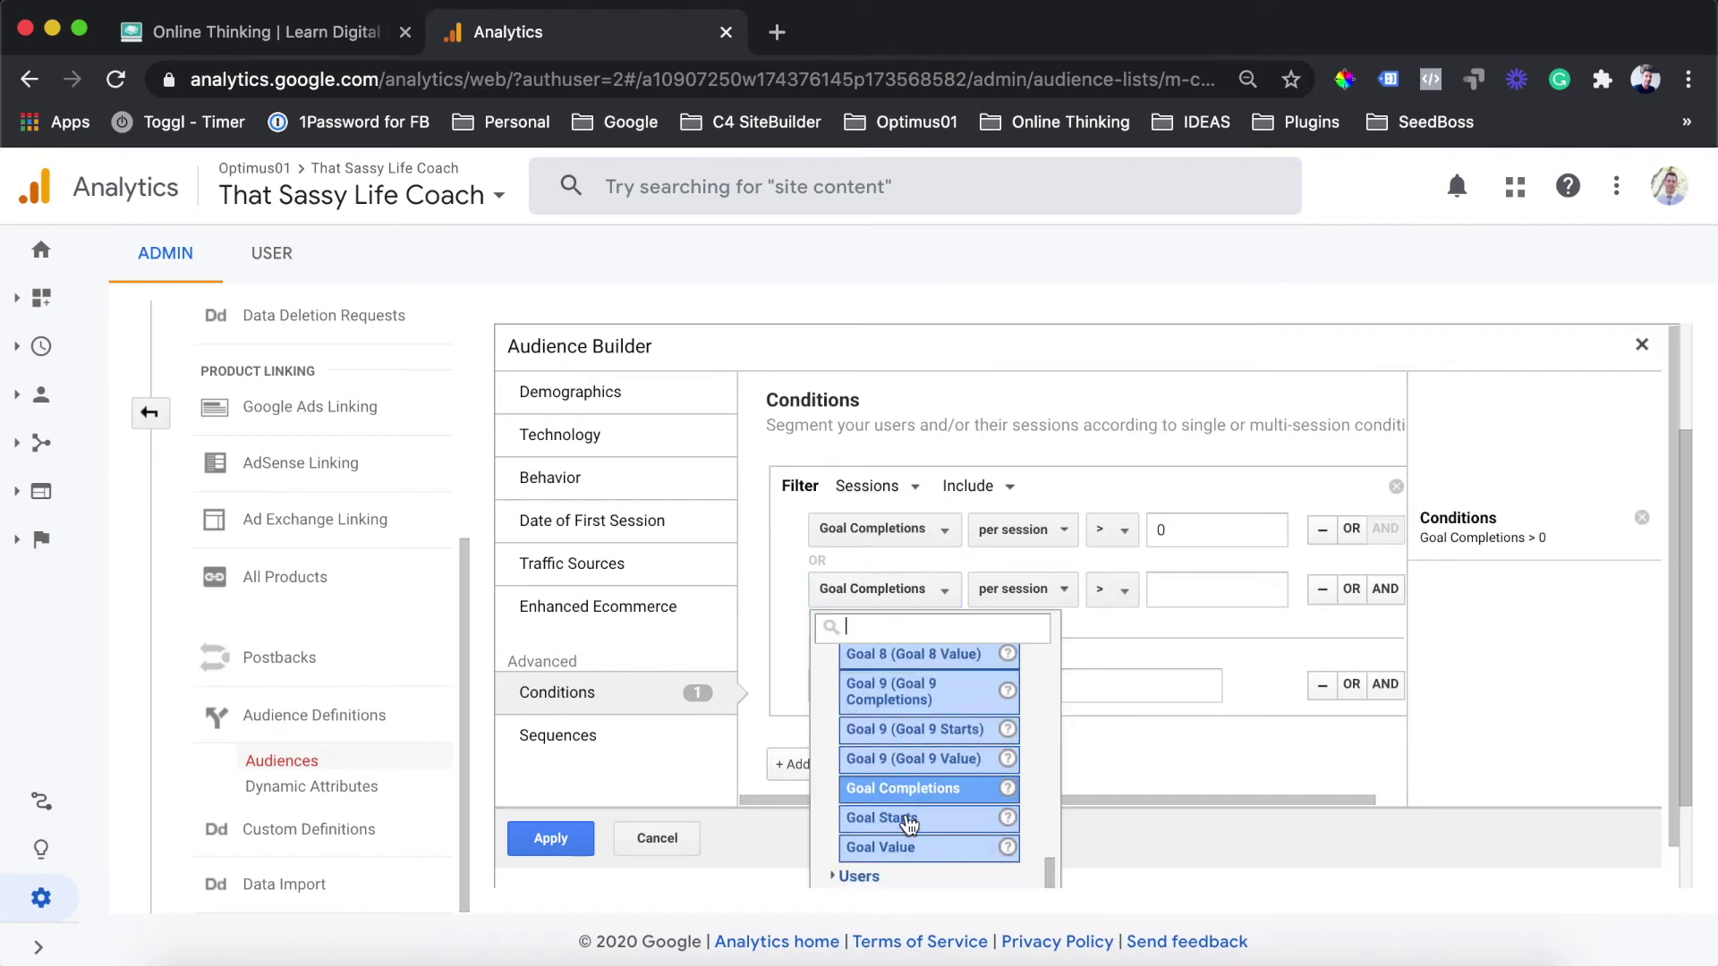
left_click(1334, 707)
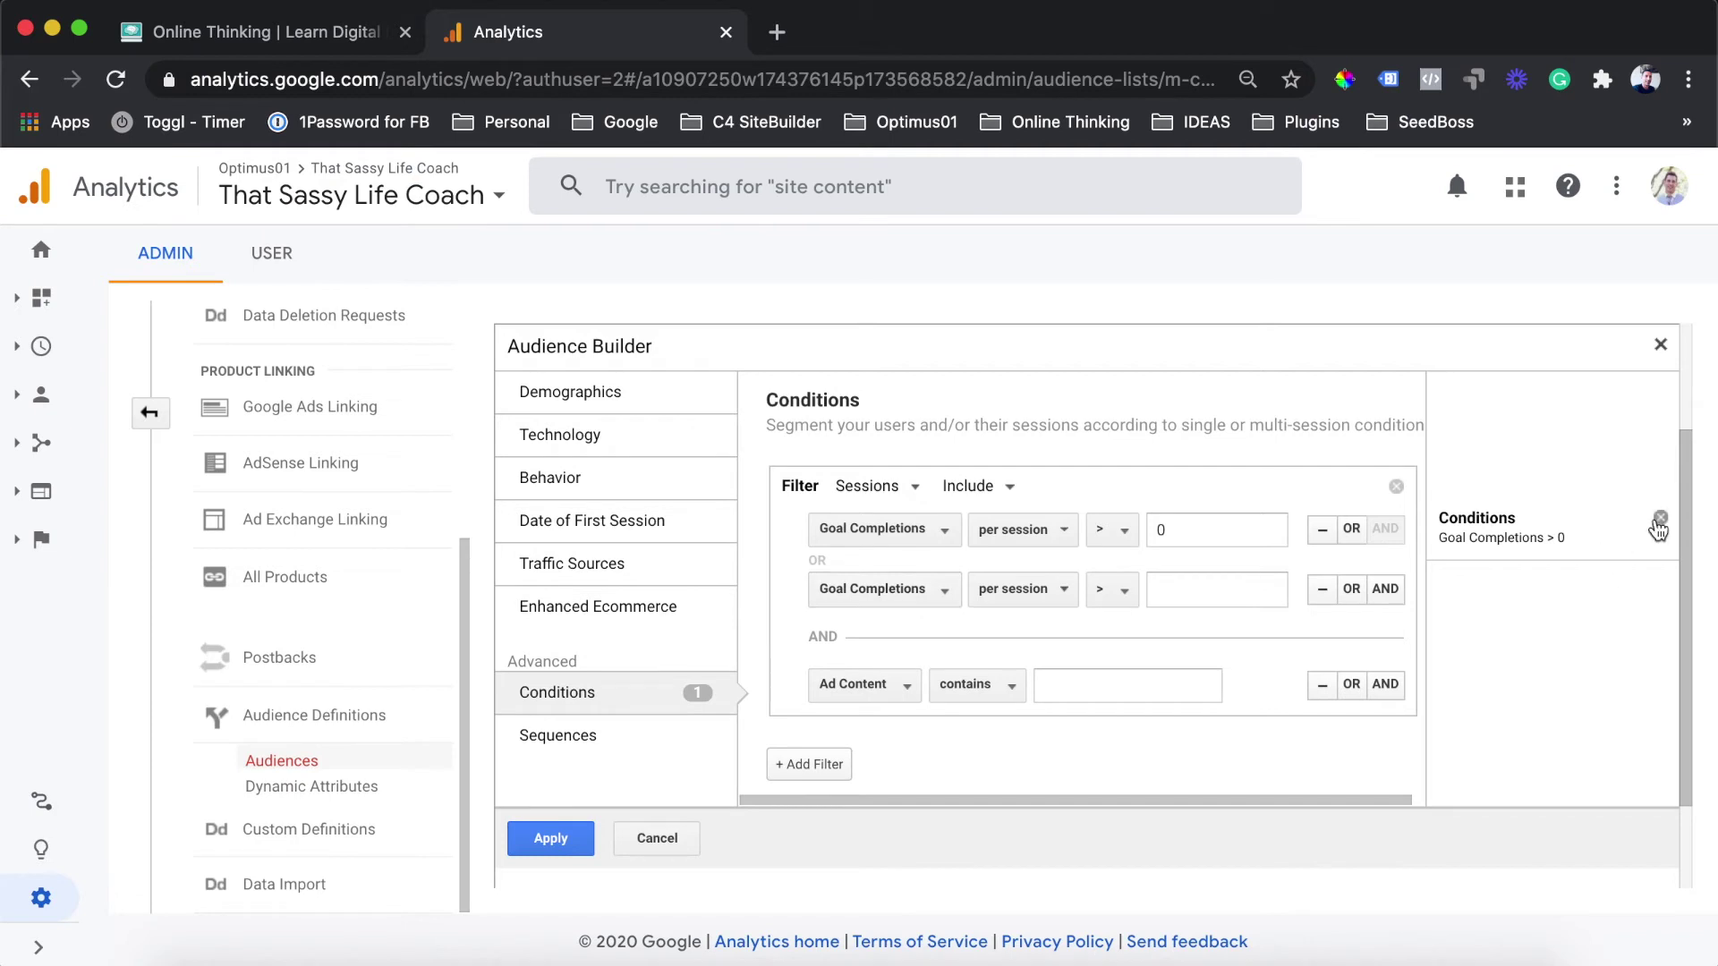
left_click(1350, 589)
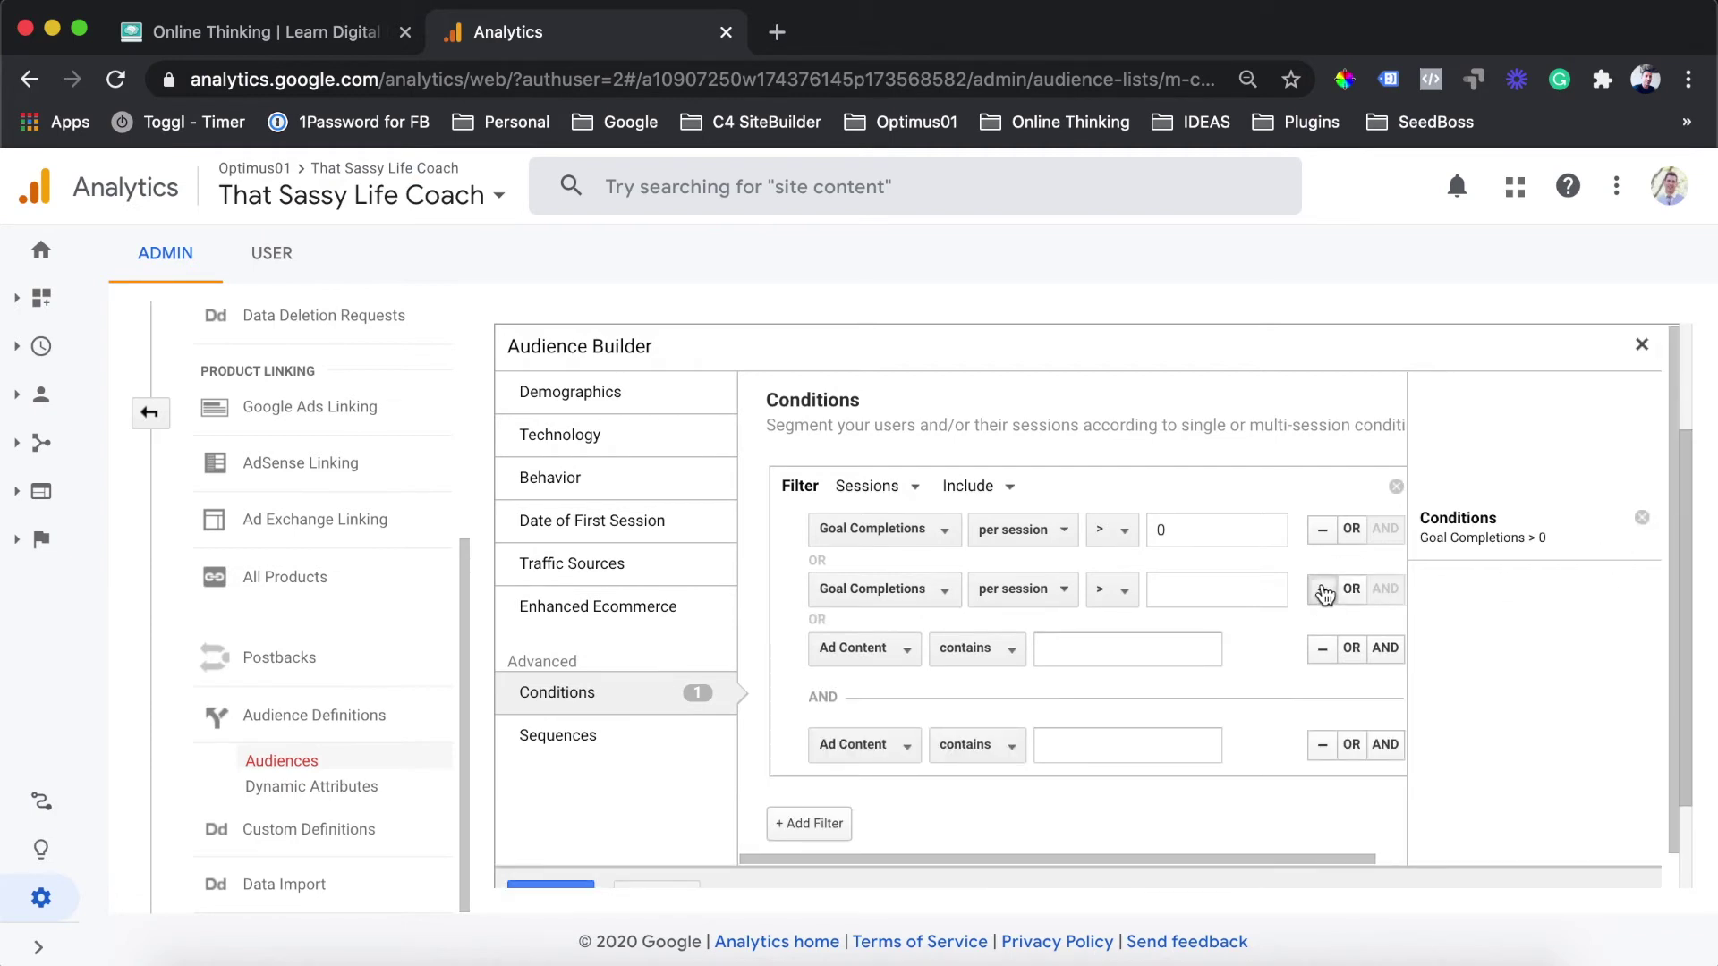
left_click(1322, 591)
left_click(1321, 590)
left_click(1322, 626)
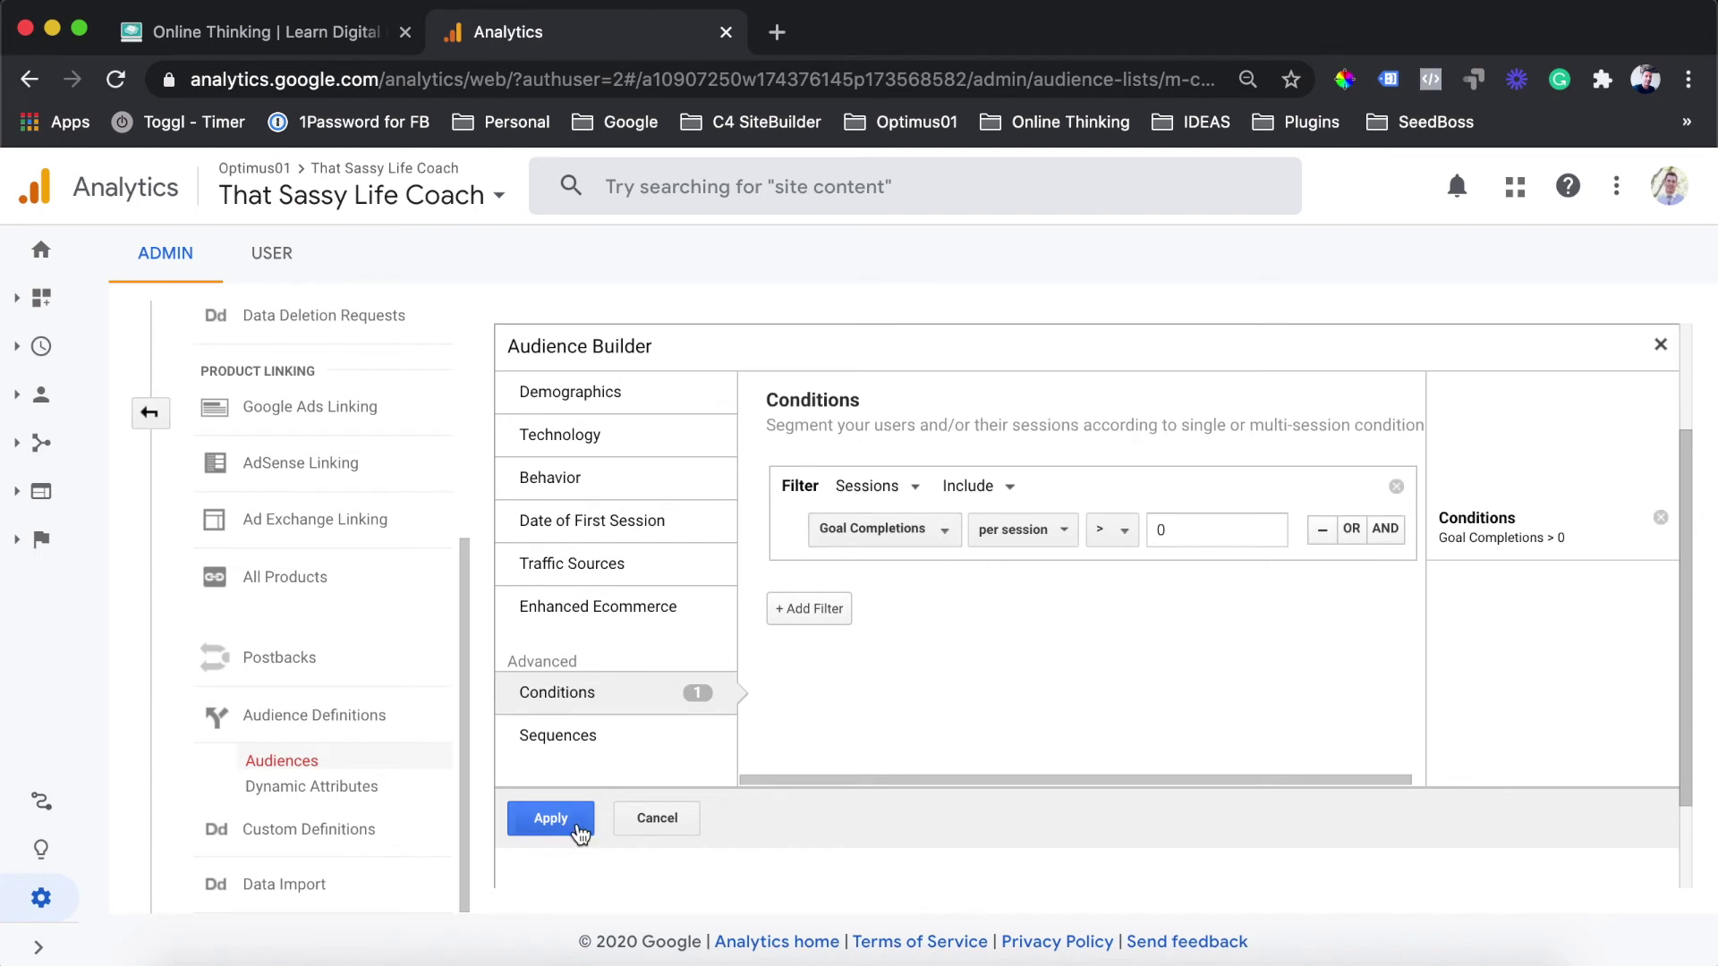
left_click(552, 818)
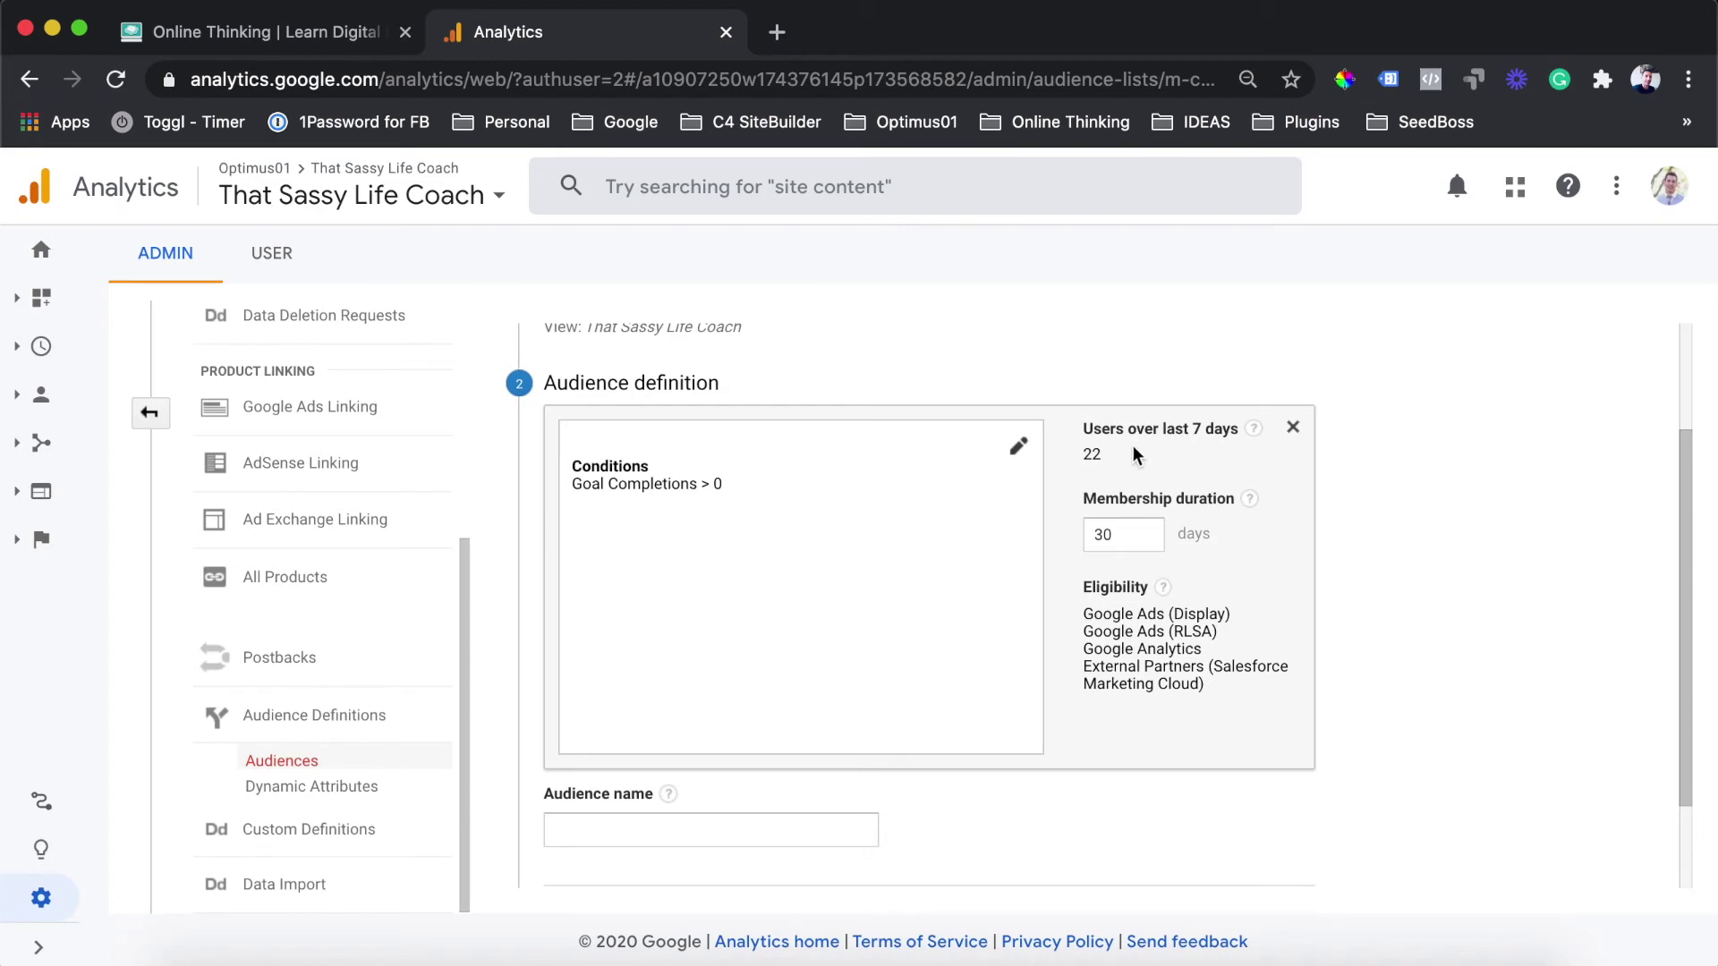
Step: Change the audience's membership duration from 30 to 180 days
double_click(1099, 454)
mouse_move(1253, 503)
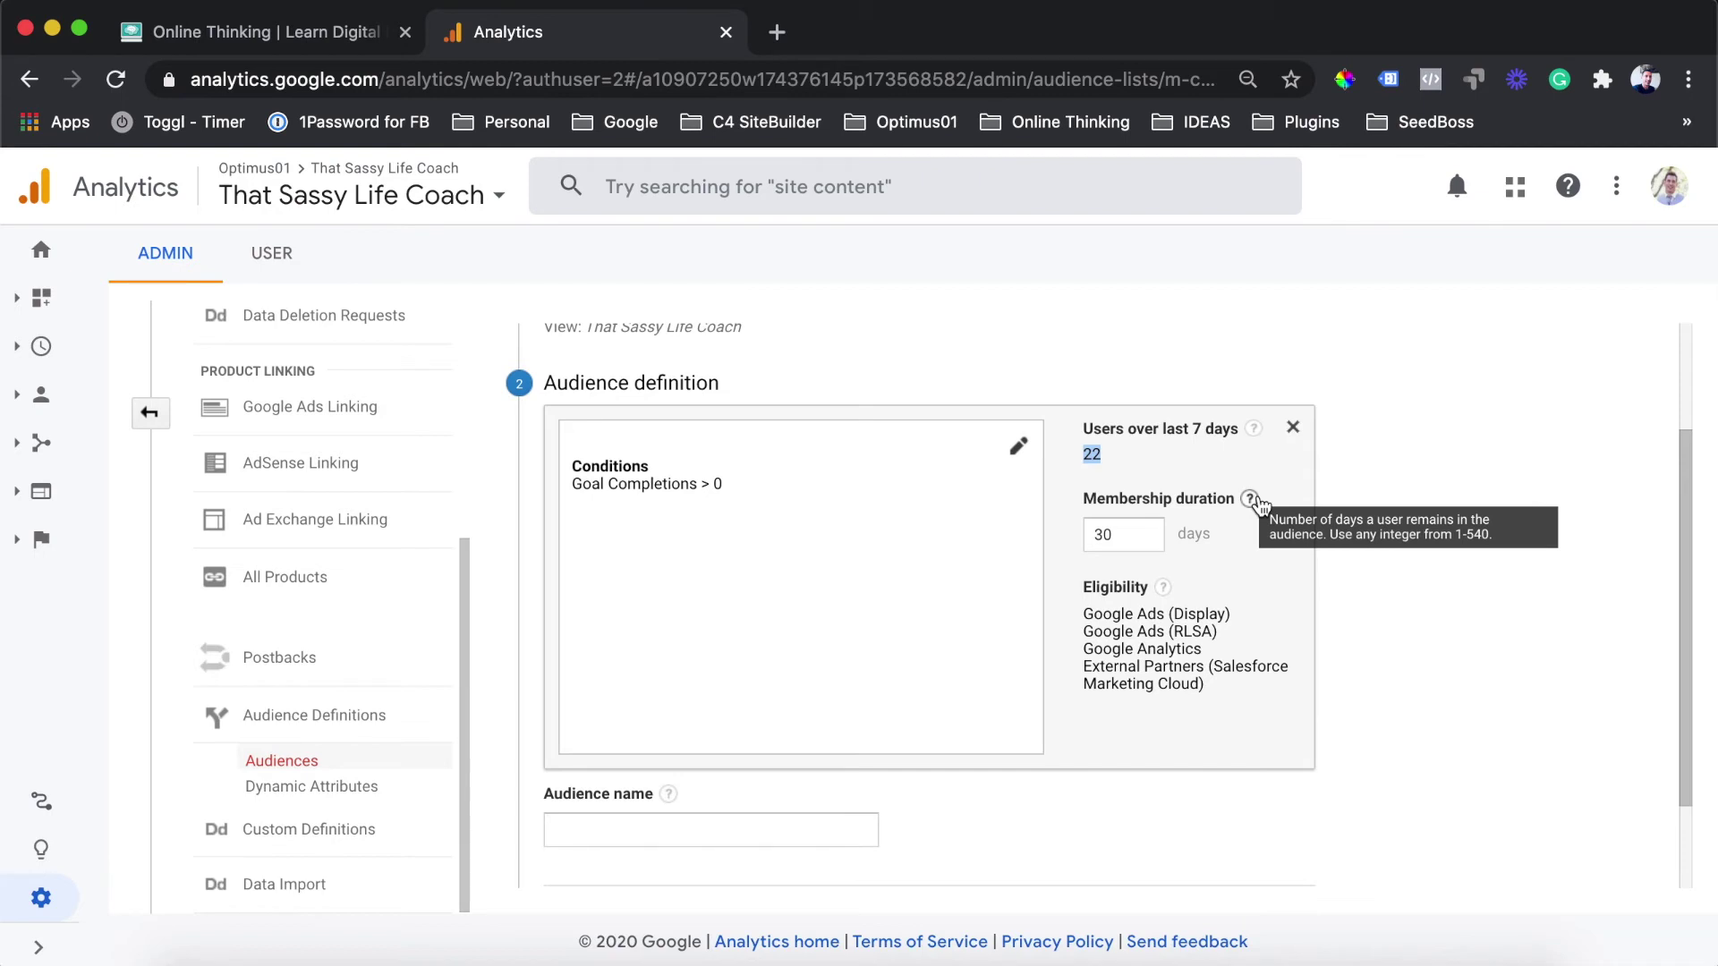
left_click_drag(1466, 534, 1490, 535)
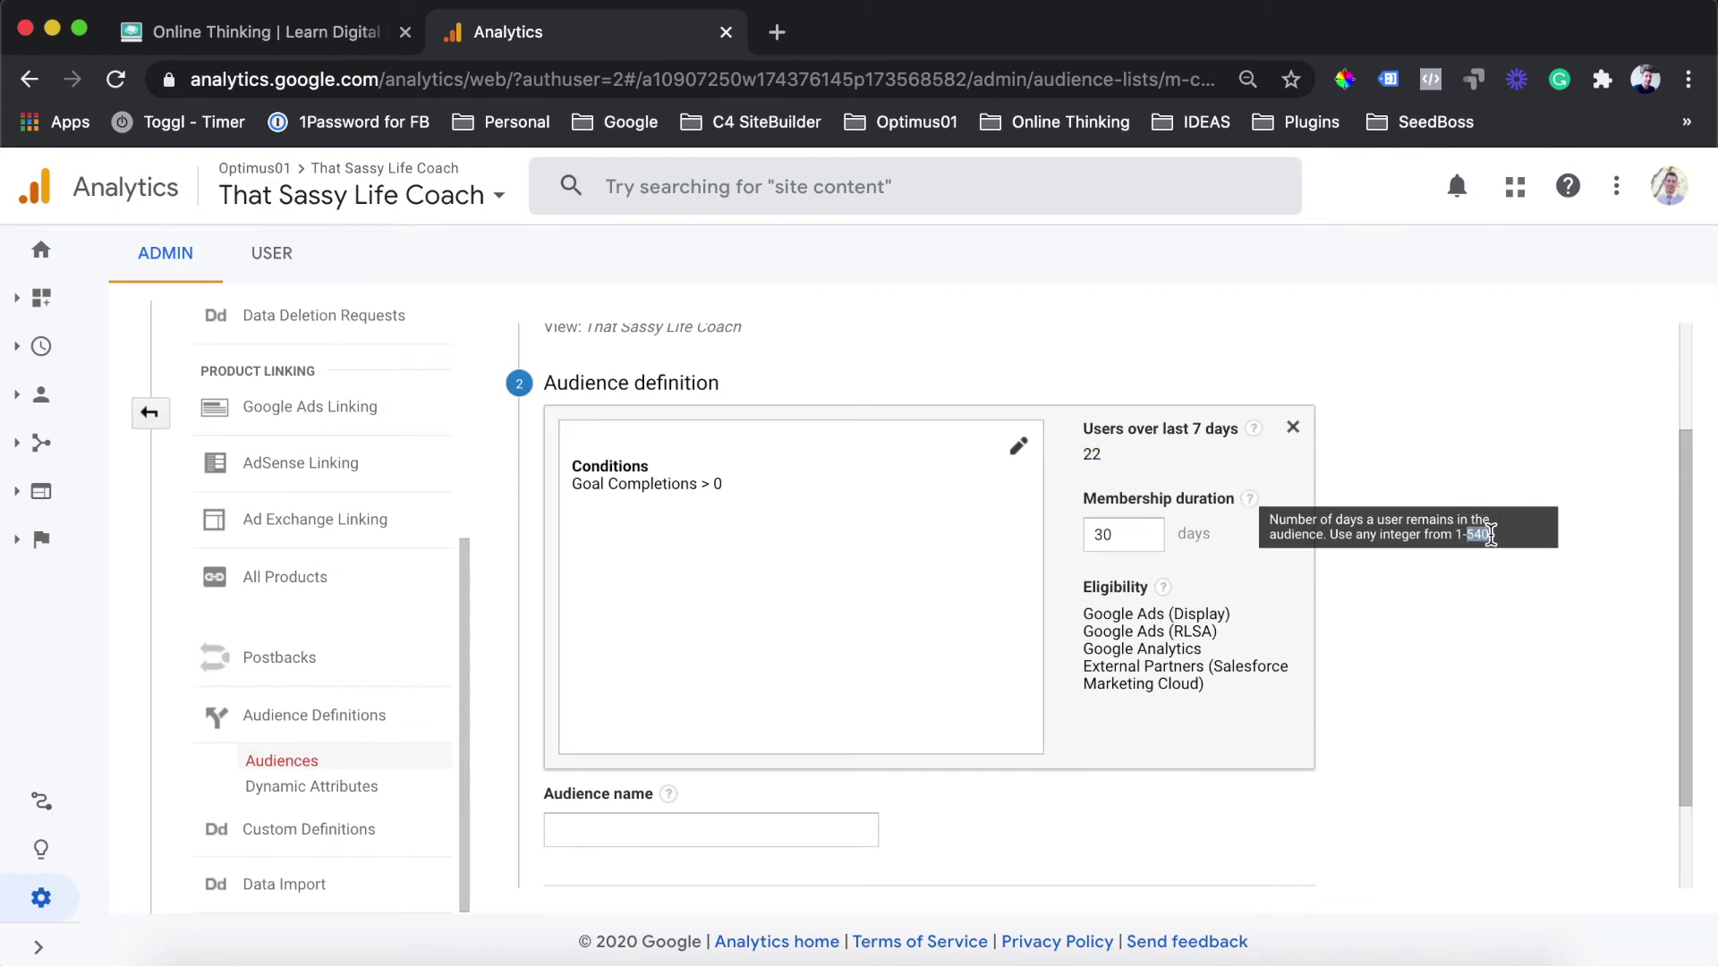
double_click(1117, 540)
type("1")
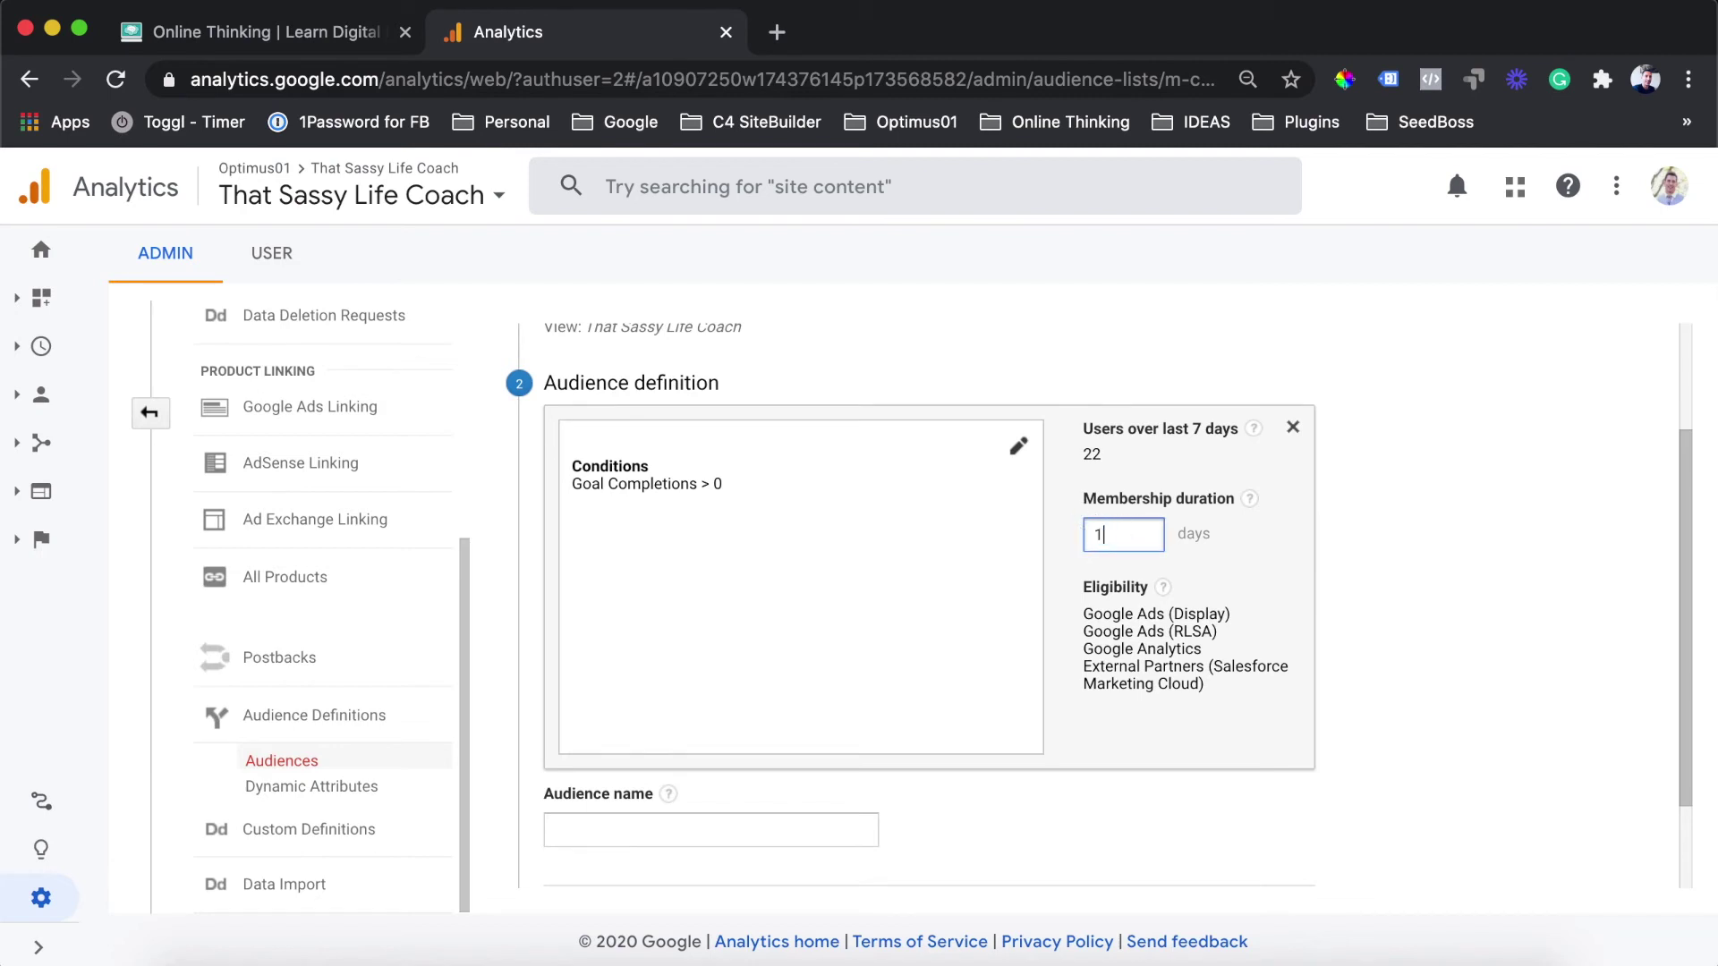
type("80")
left_click(1197, 549)
mouse_move(1085, 615)
left_mouse_down()
mouse_move(1208, 612)
mouse_move(1082, 614)
left_mouse_up()
left_click(1081, 613)
scroll(1224, 666, "down", 1)
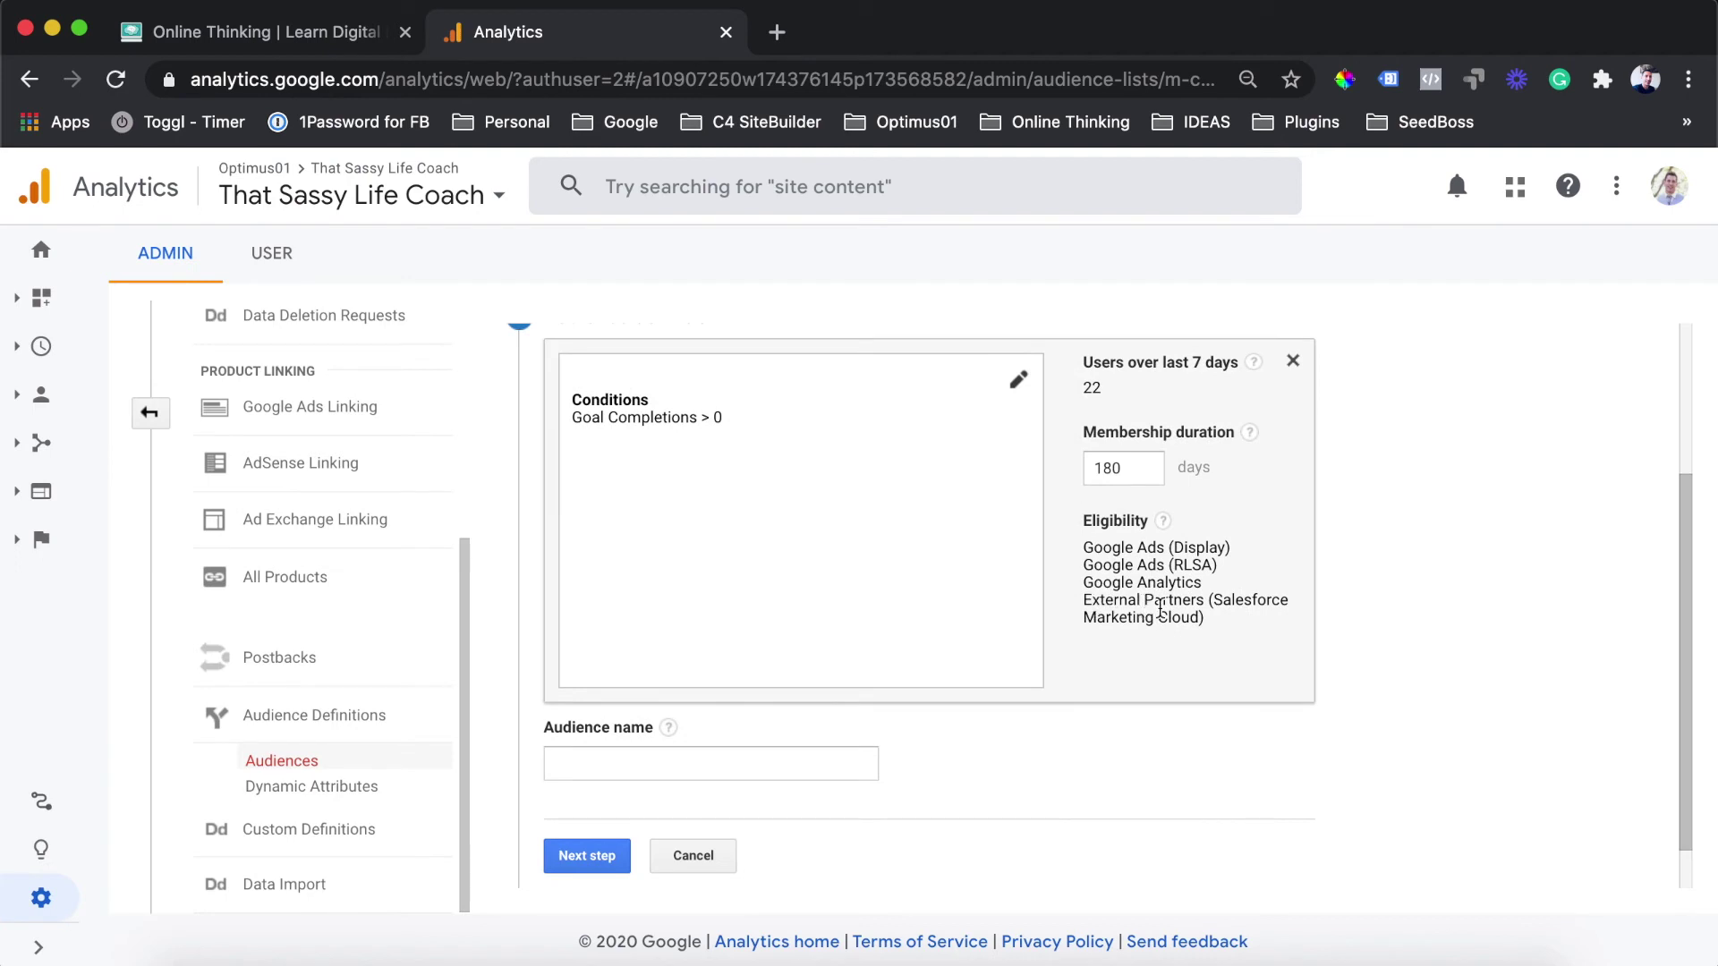
Step: Name the audience 'Users Who Completed A Goal' and continue to the destinations step
left_click(614, 758)
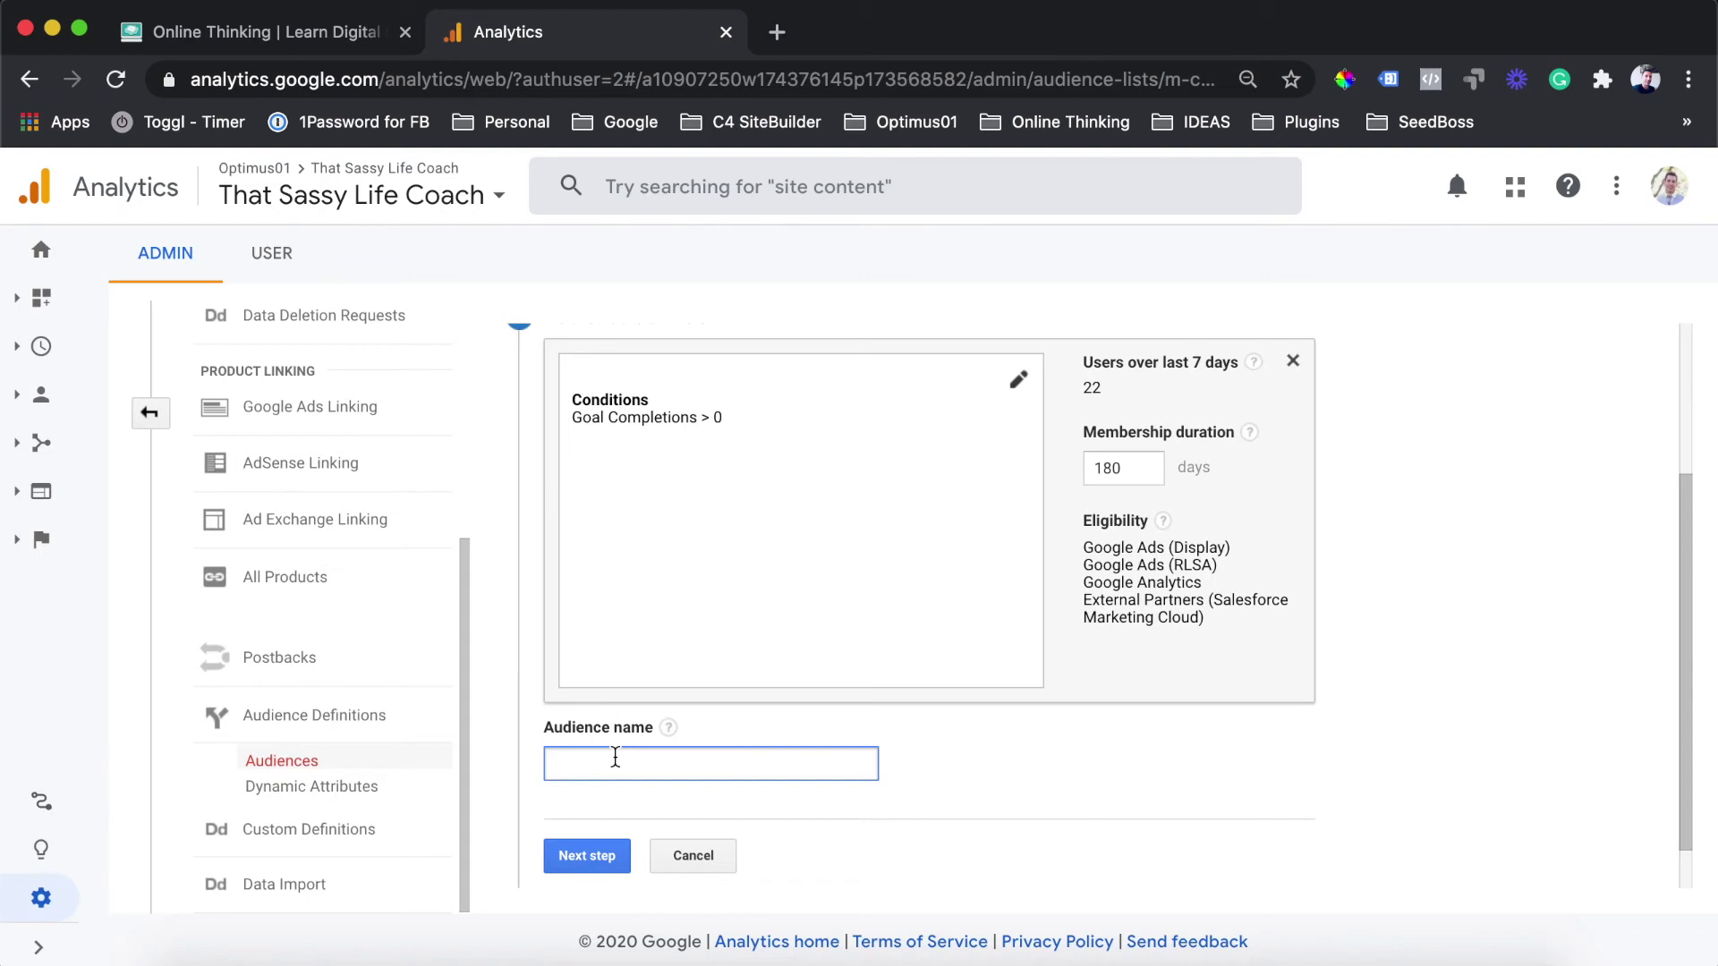
type("Users Who Completed A")
key("BackSpace")
type("A Goal")
scroll(829, 712, "down", 1)
left_click(582, 805)
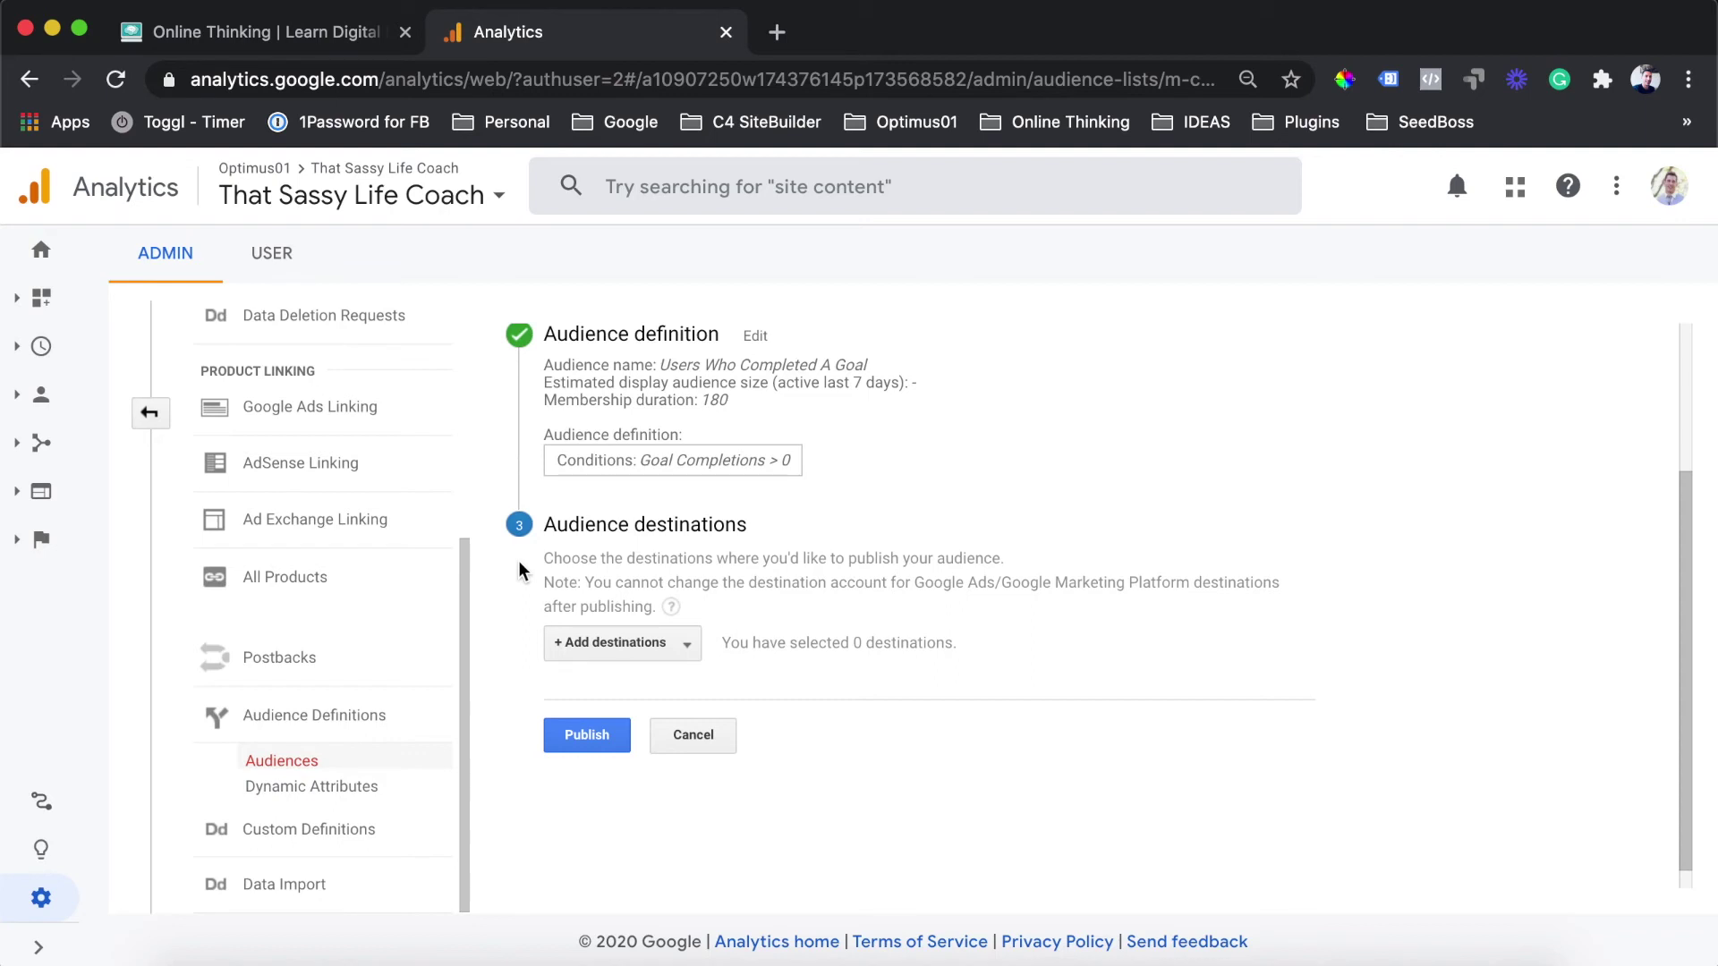
Step: Add the That Sassy Life Coach view and linked Google Ads account as destinations, then publish
left_click(570, 645)
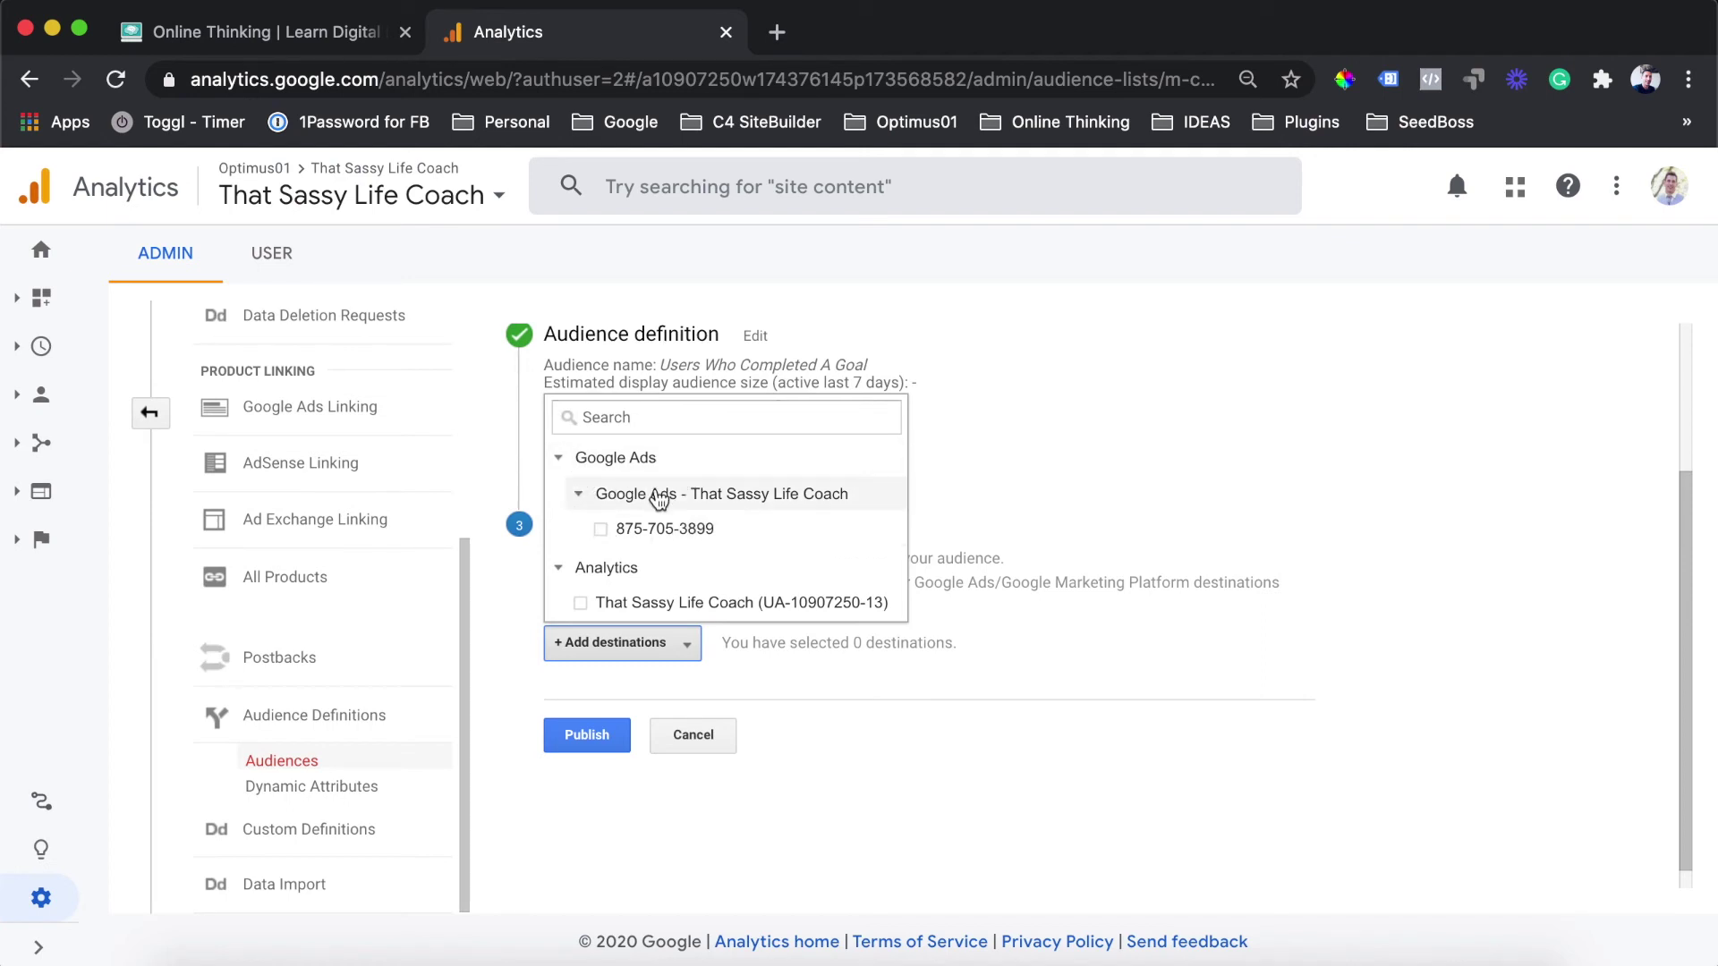
left_click(607, 606)
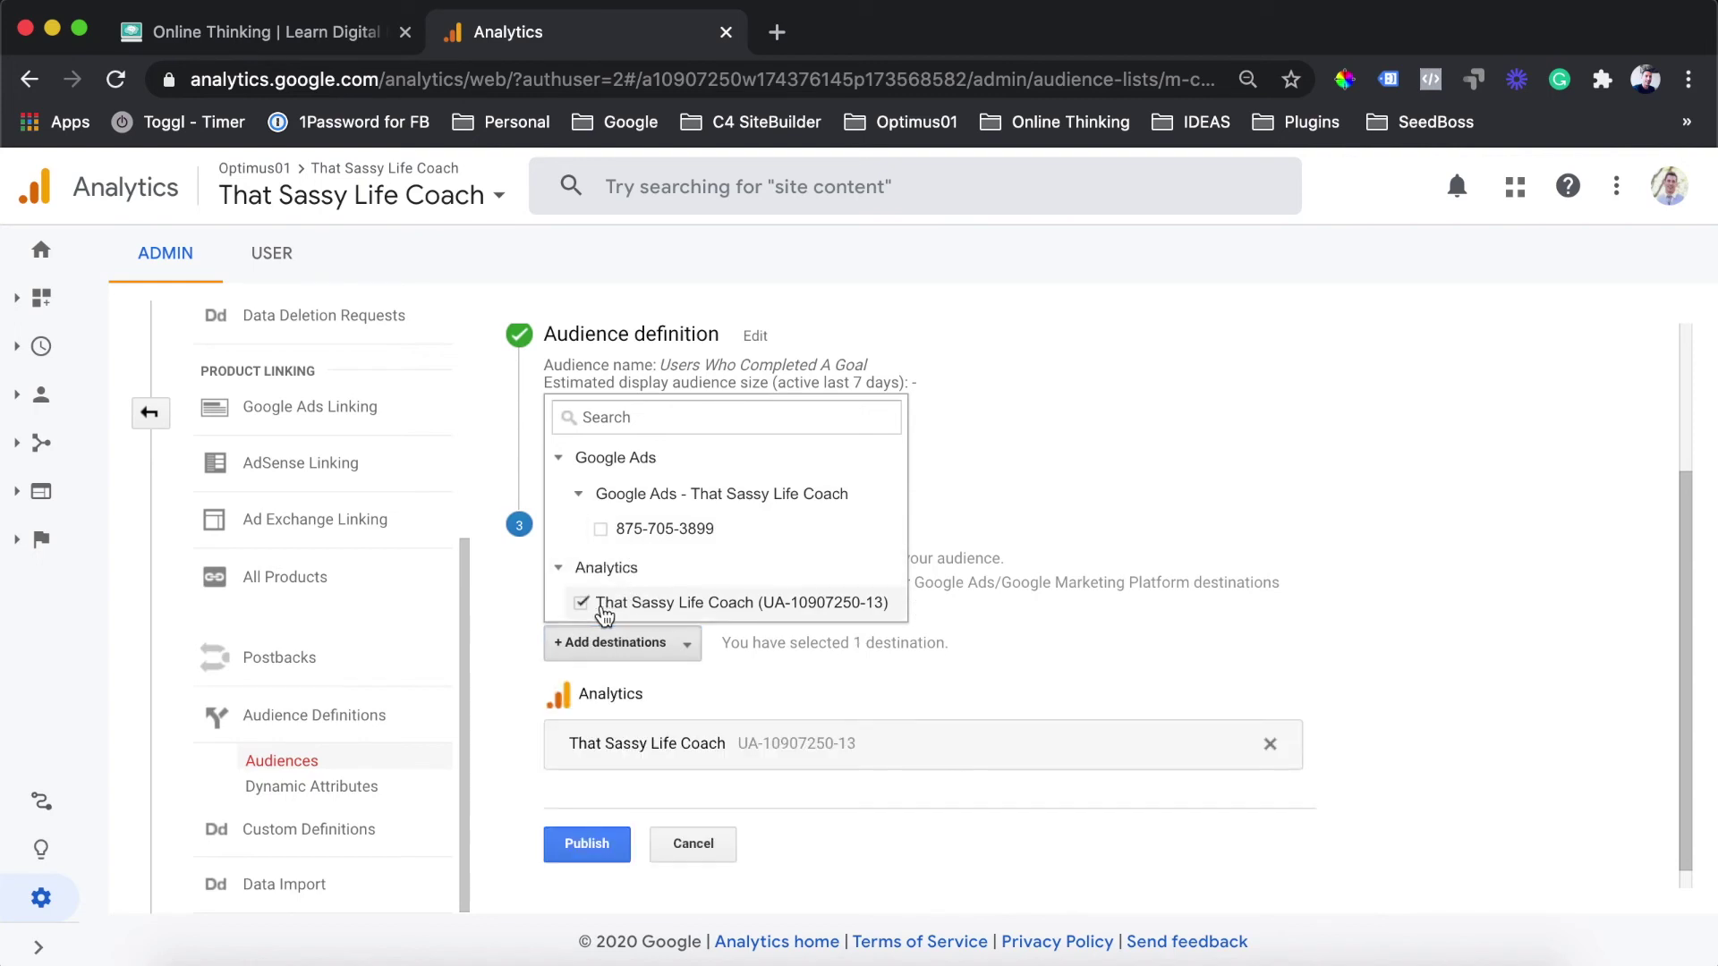
left_click(600, 530)
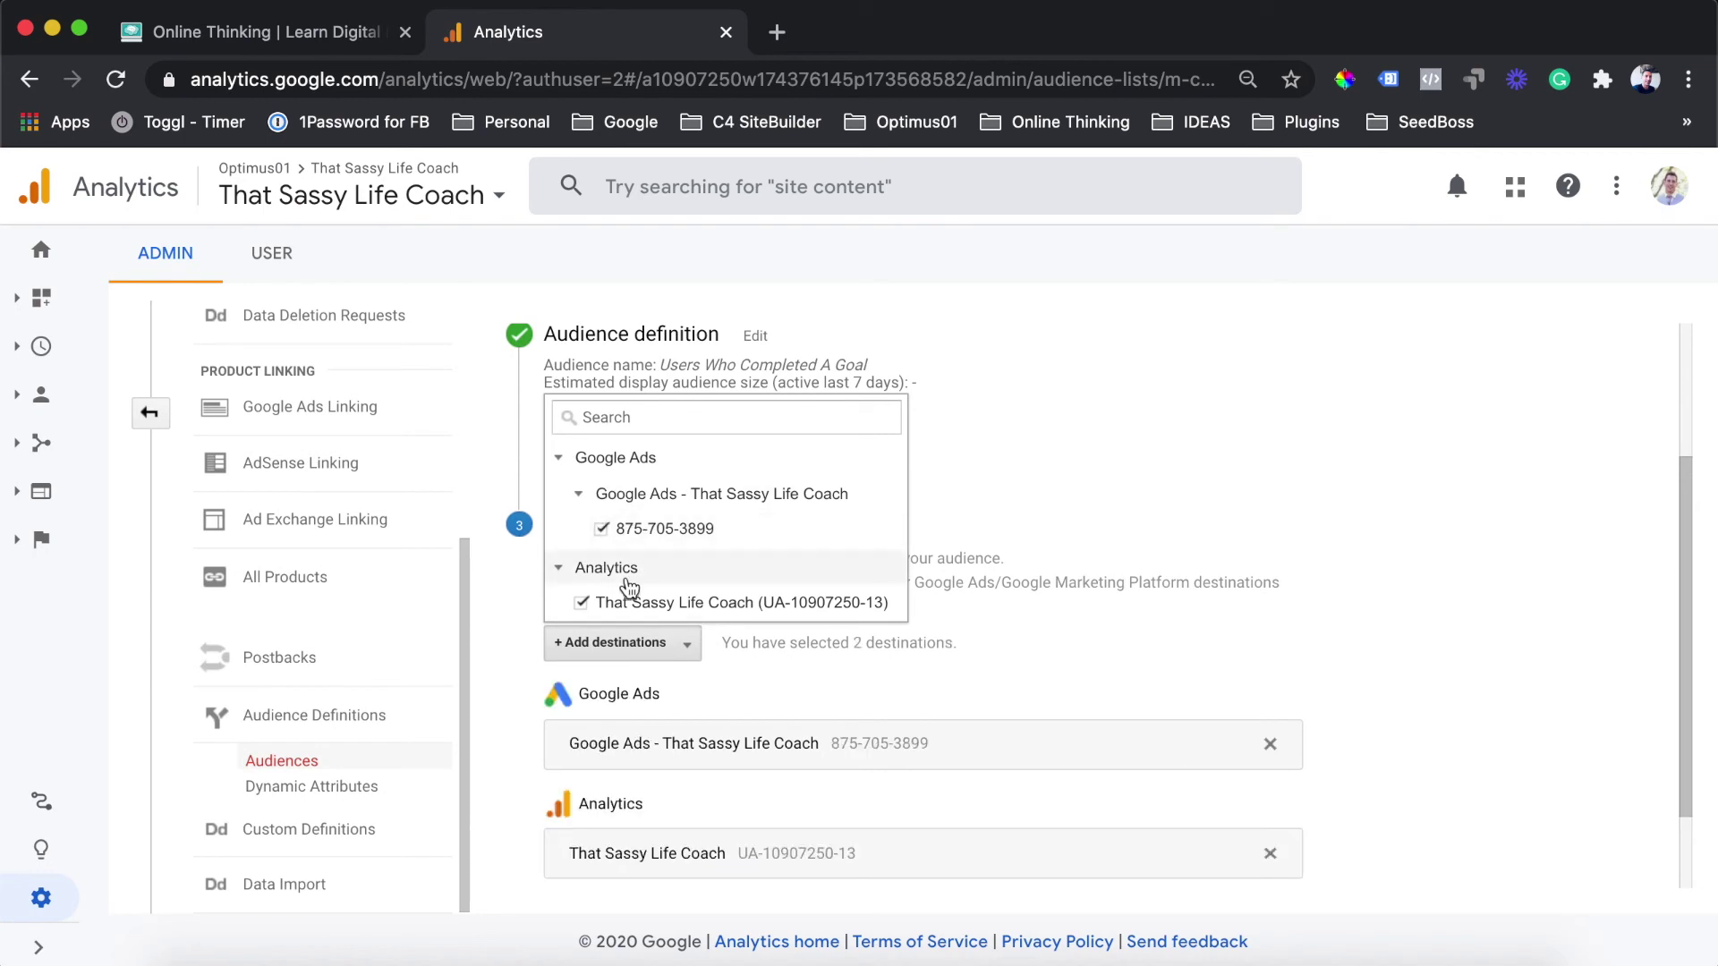
scroll(805, 514, "down", 3)
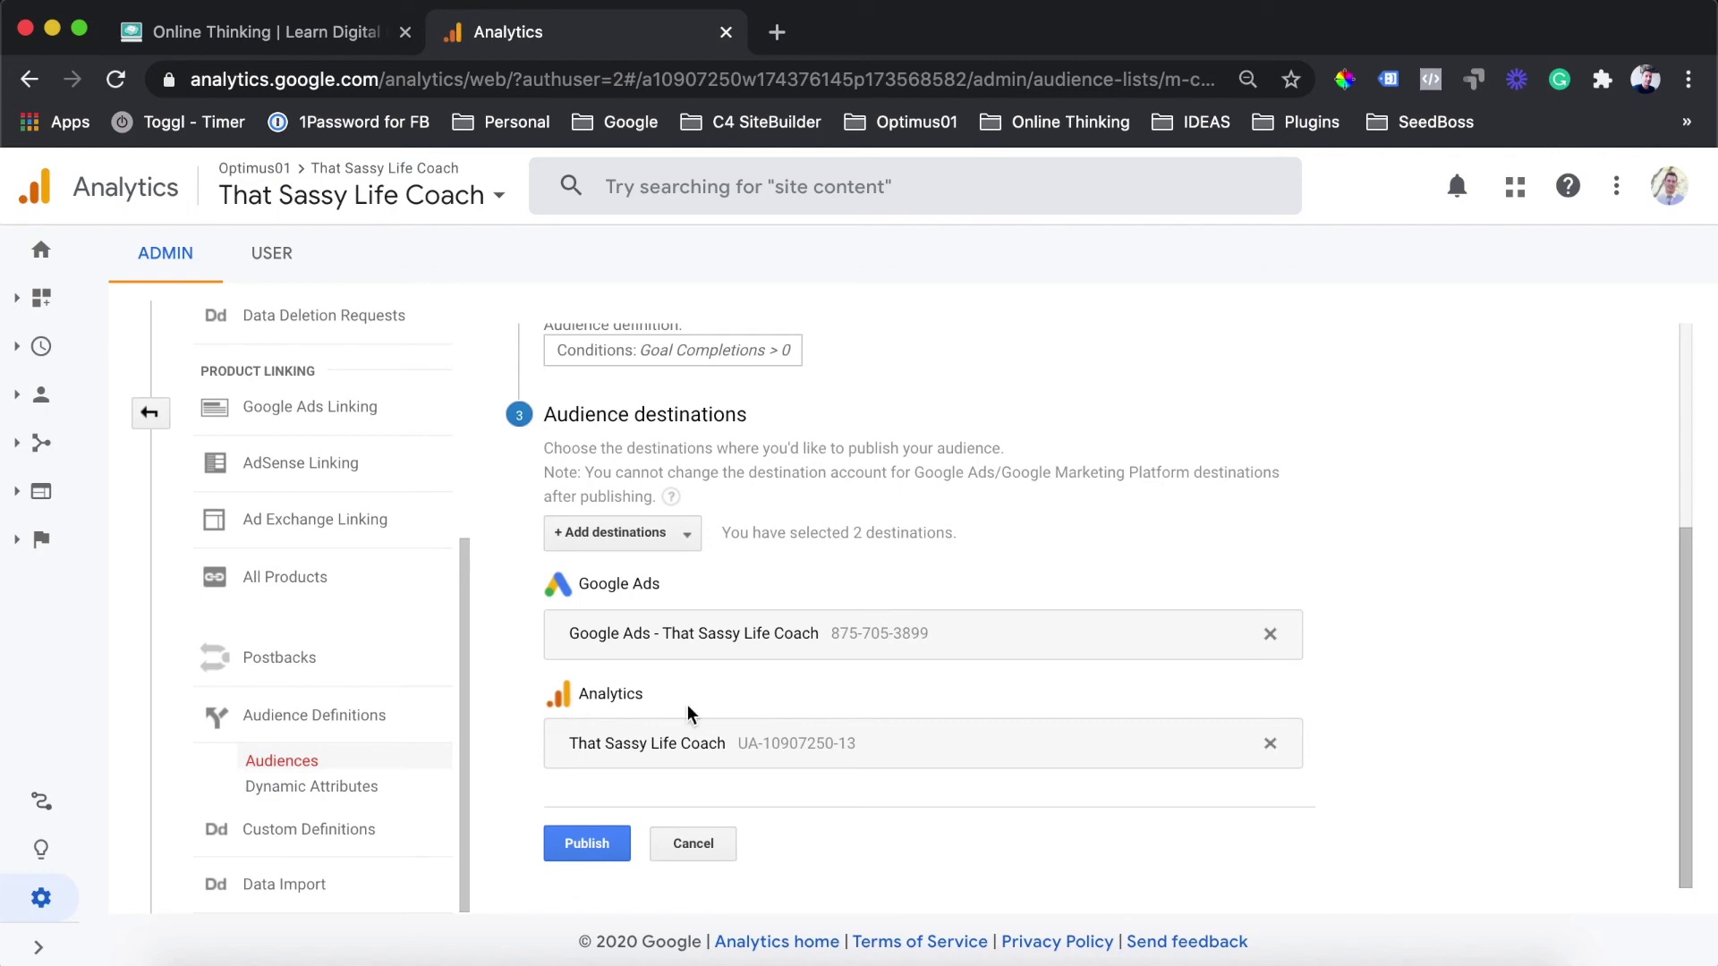
left_click(585, 849)
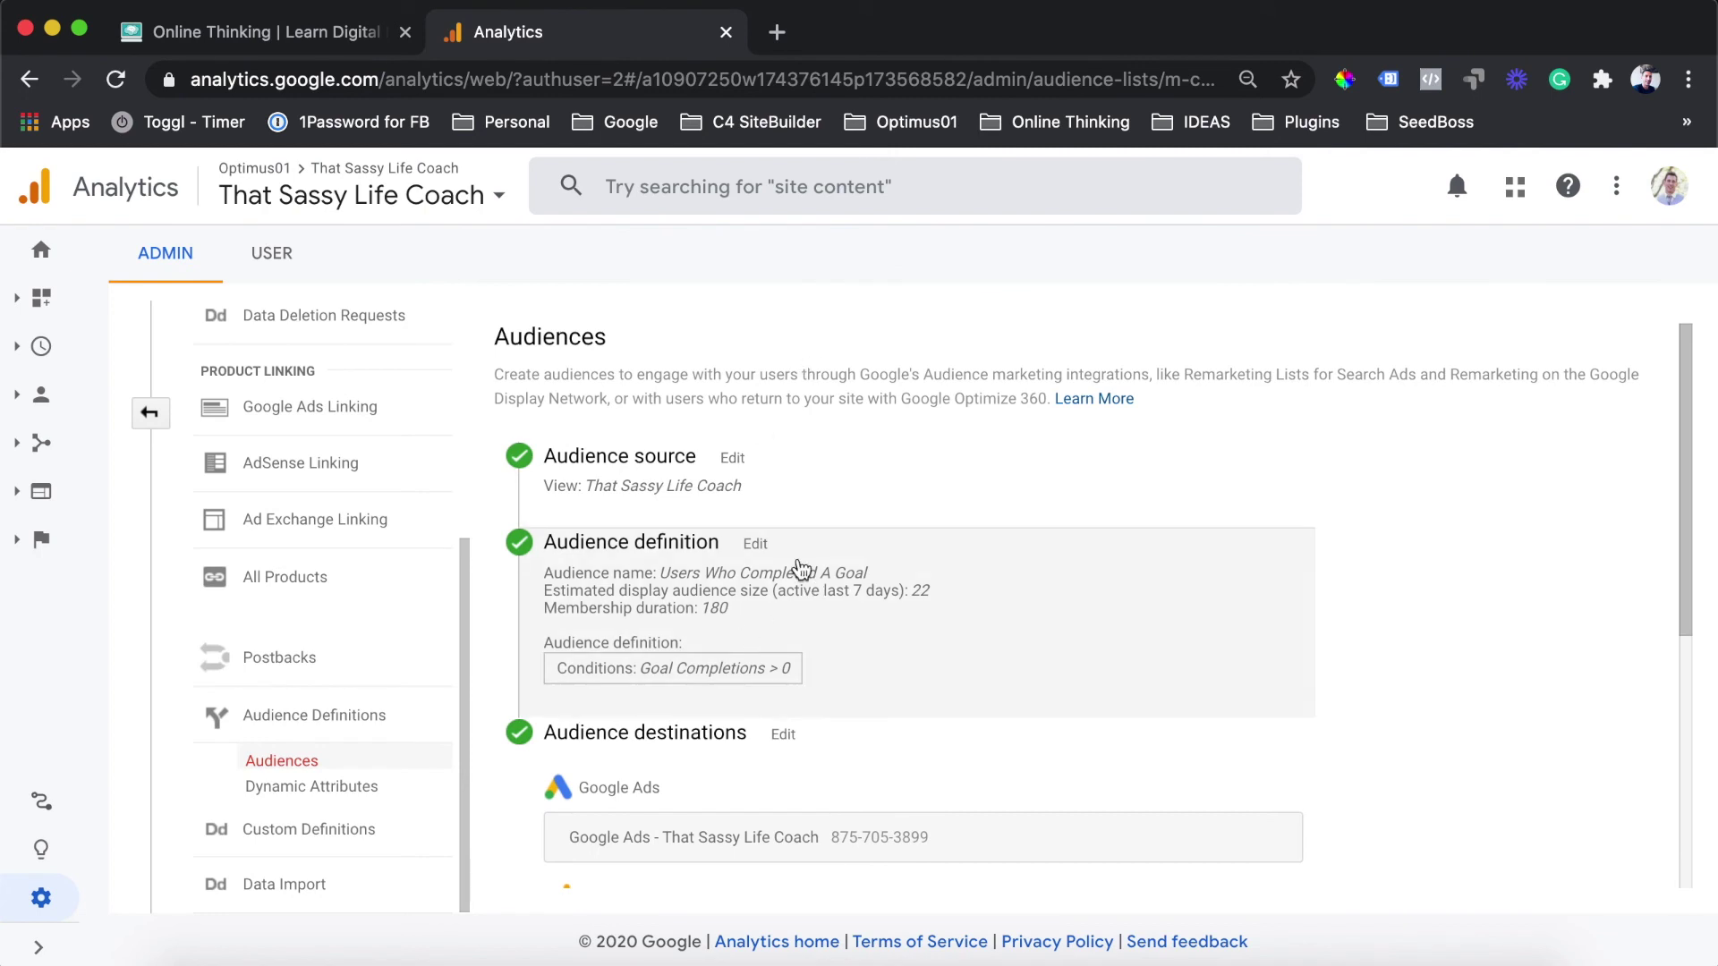
Step: Go back to the Audiences list, now showing Users Who Completed A Goal
scroll(805, 582, "down", 5)
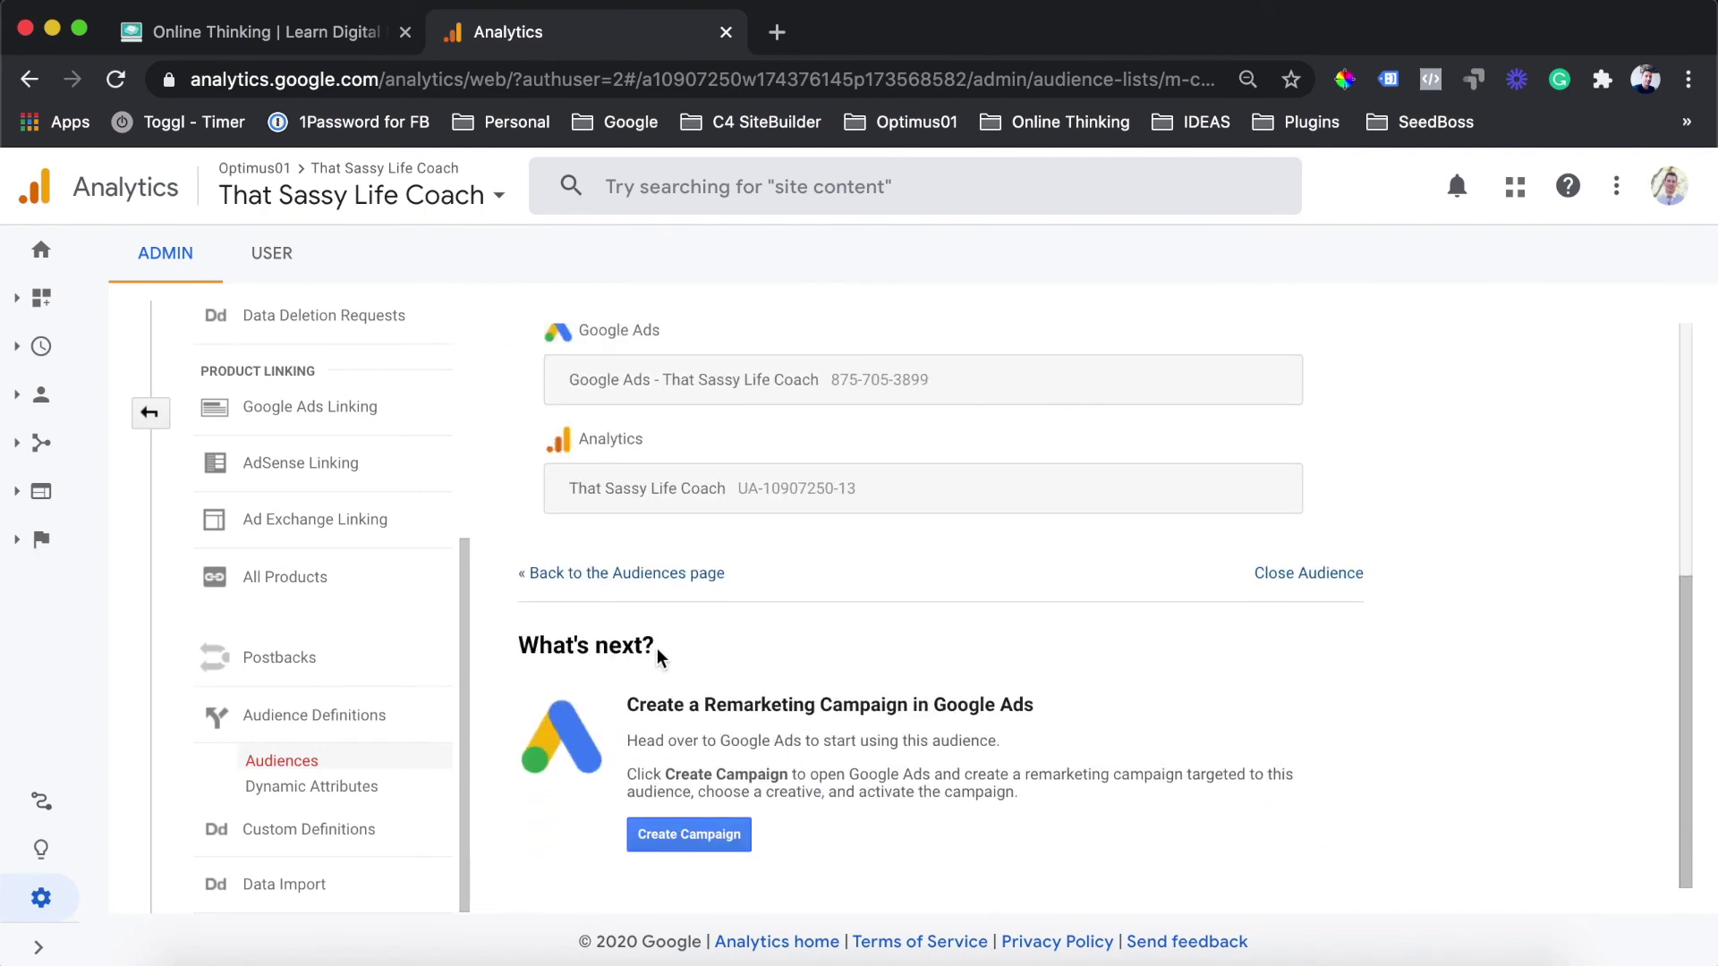
left_click(556, 575)
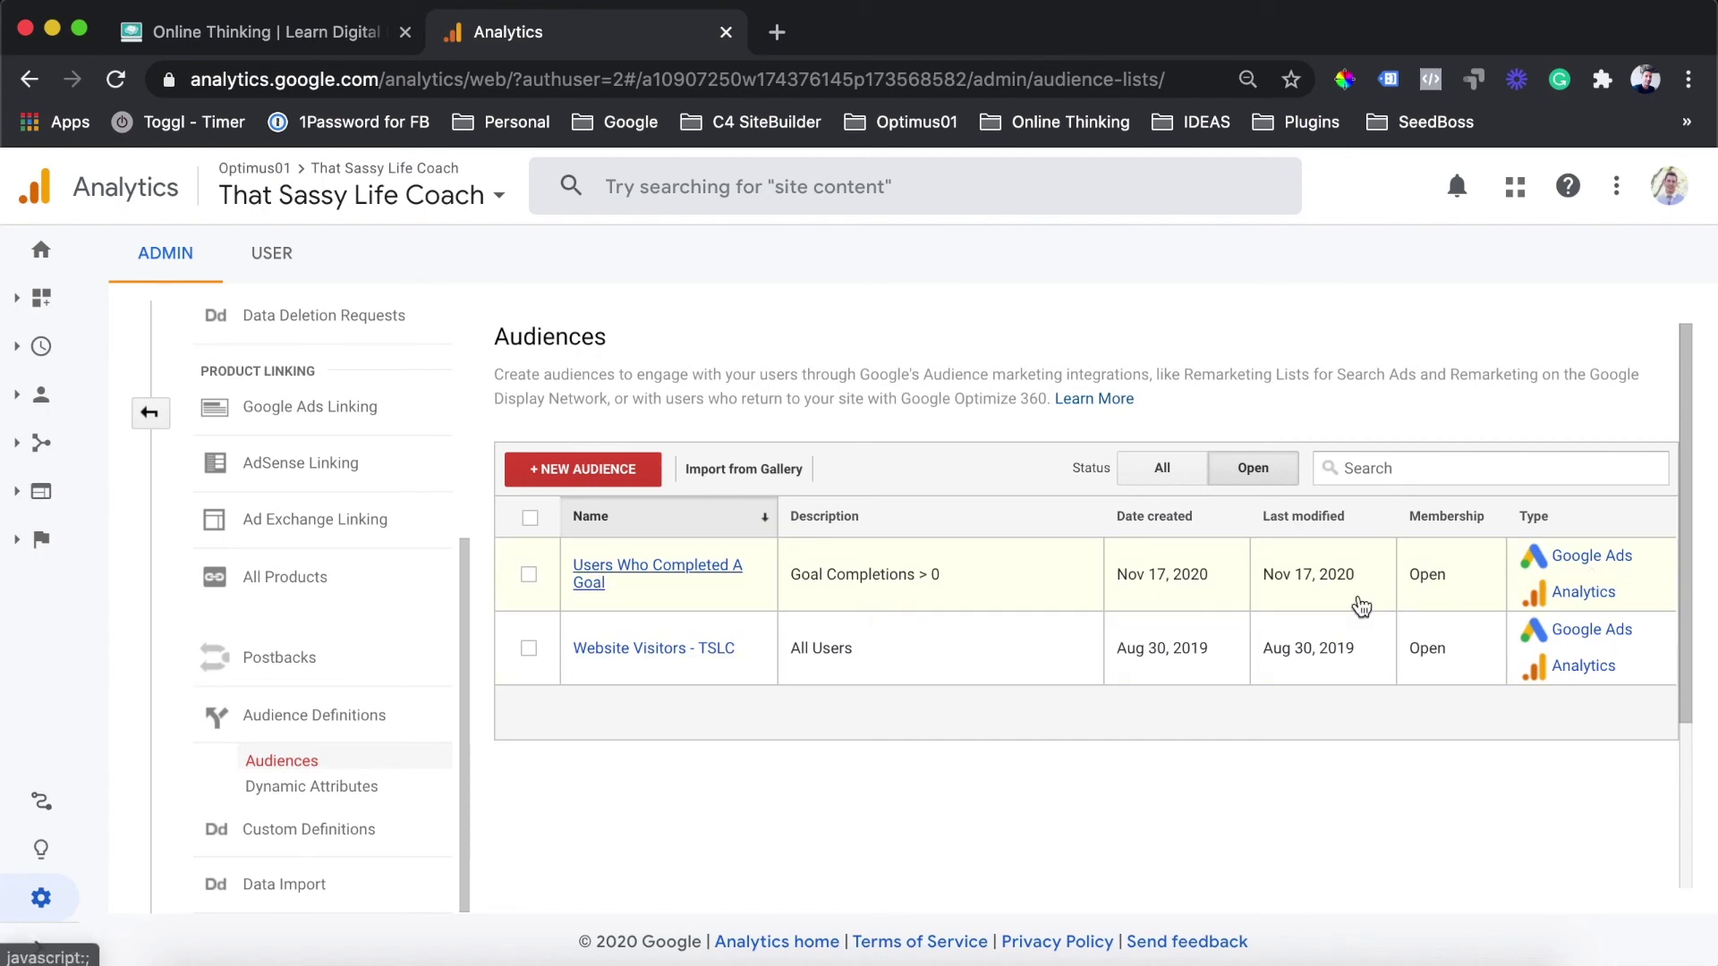
left_click(684, 582)
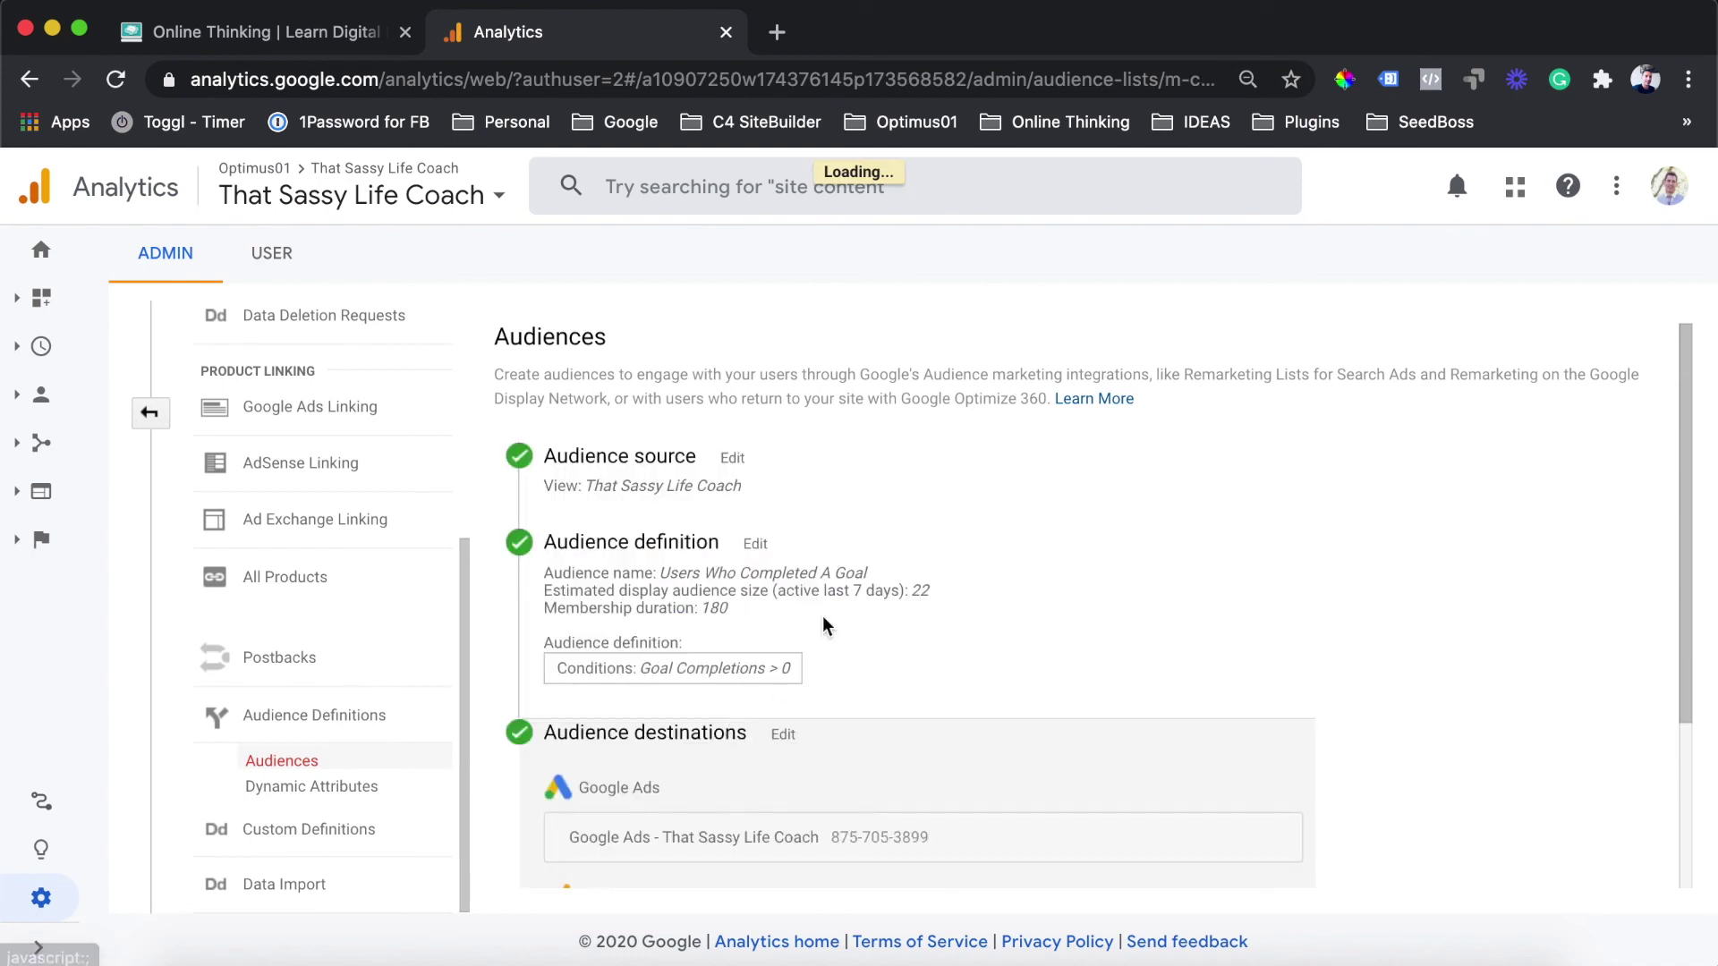
scroll(882, 639, "down", 5)
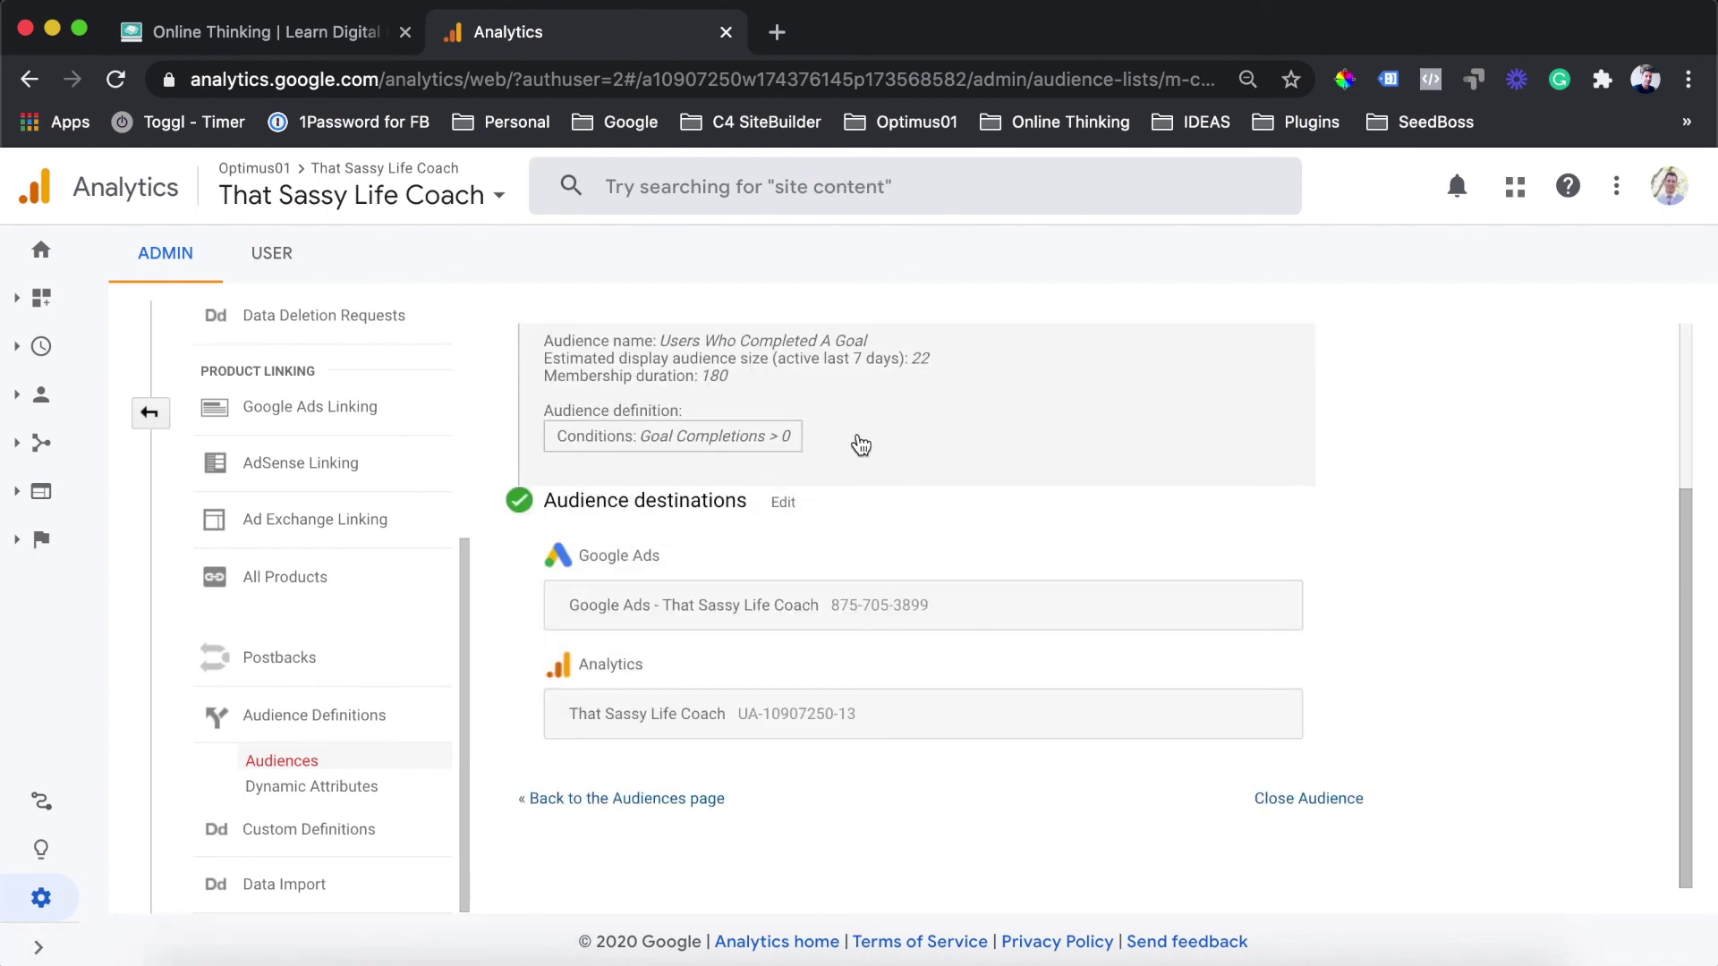
left_click(836, 362)
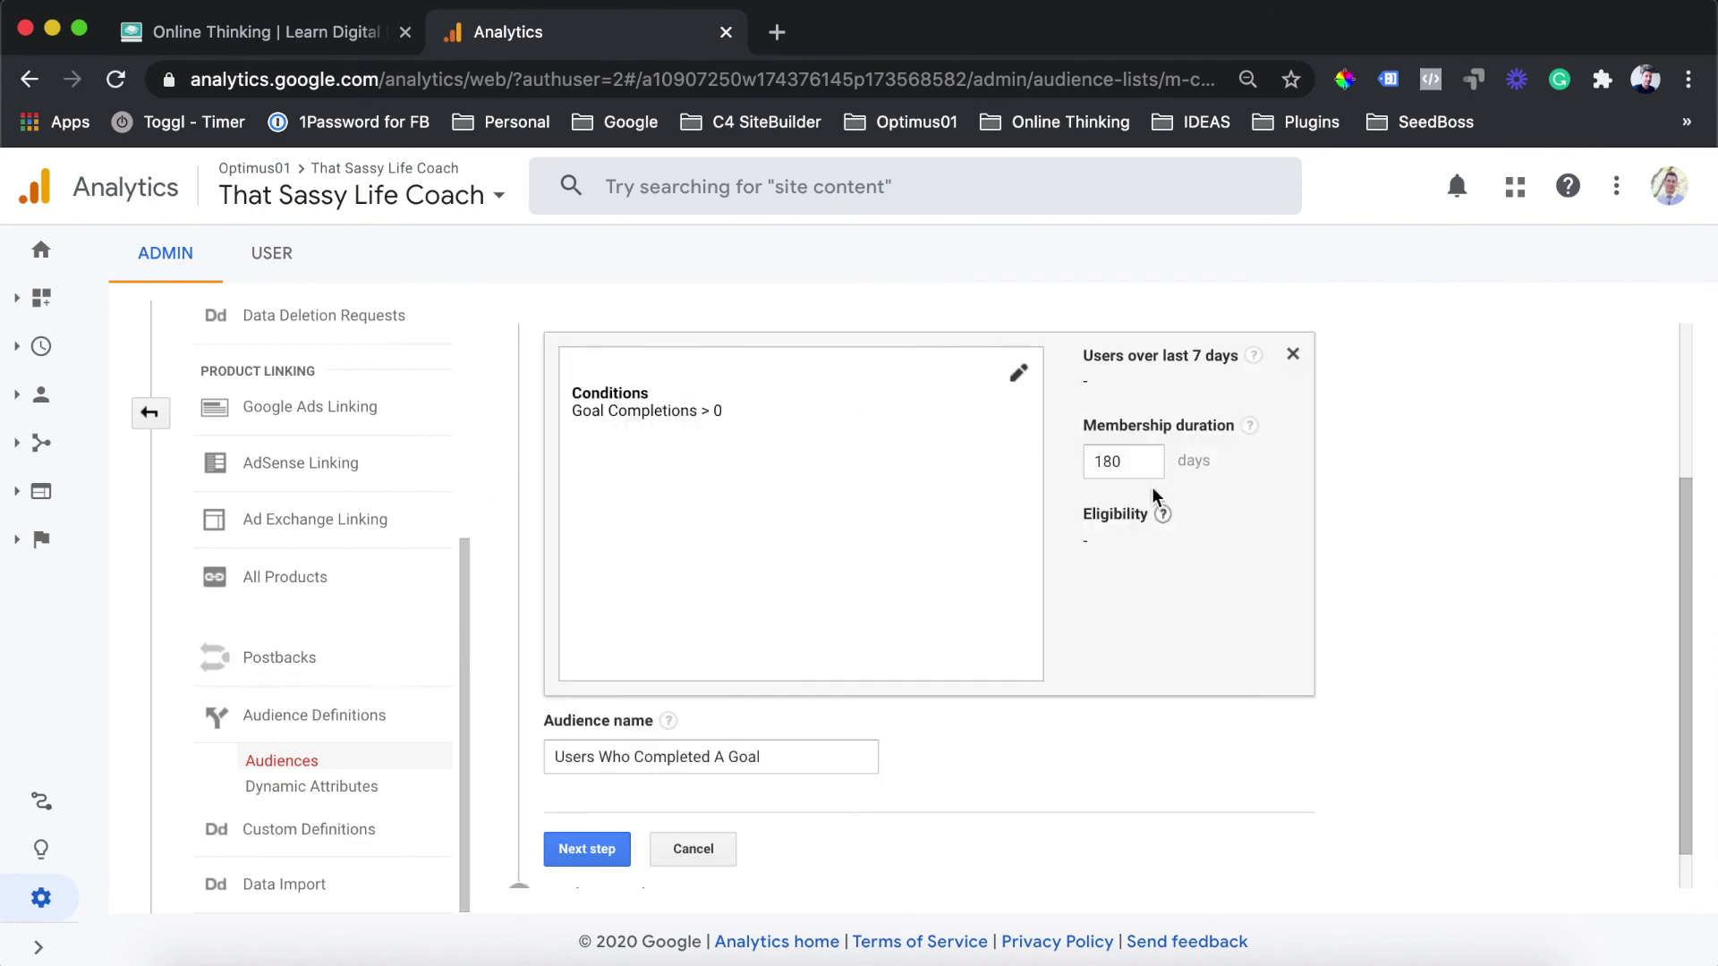
left_click(587, 850)
left_click(587, 835)
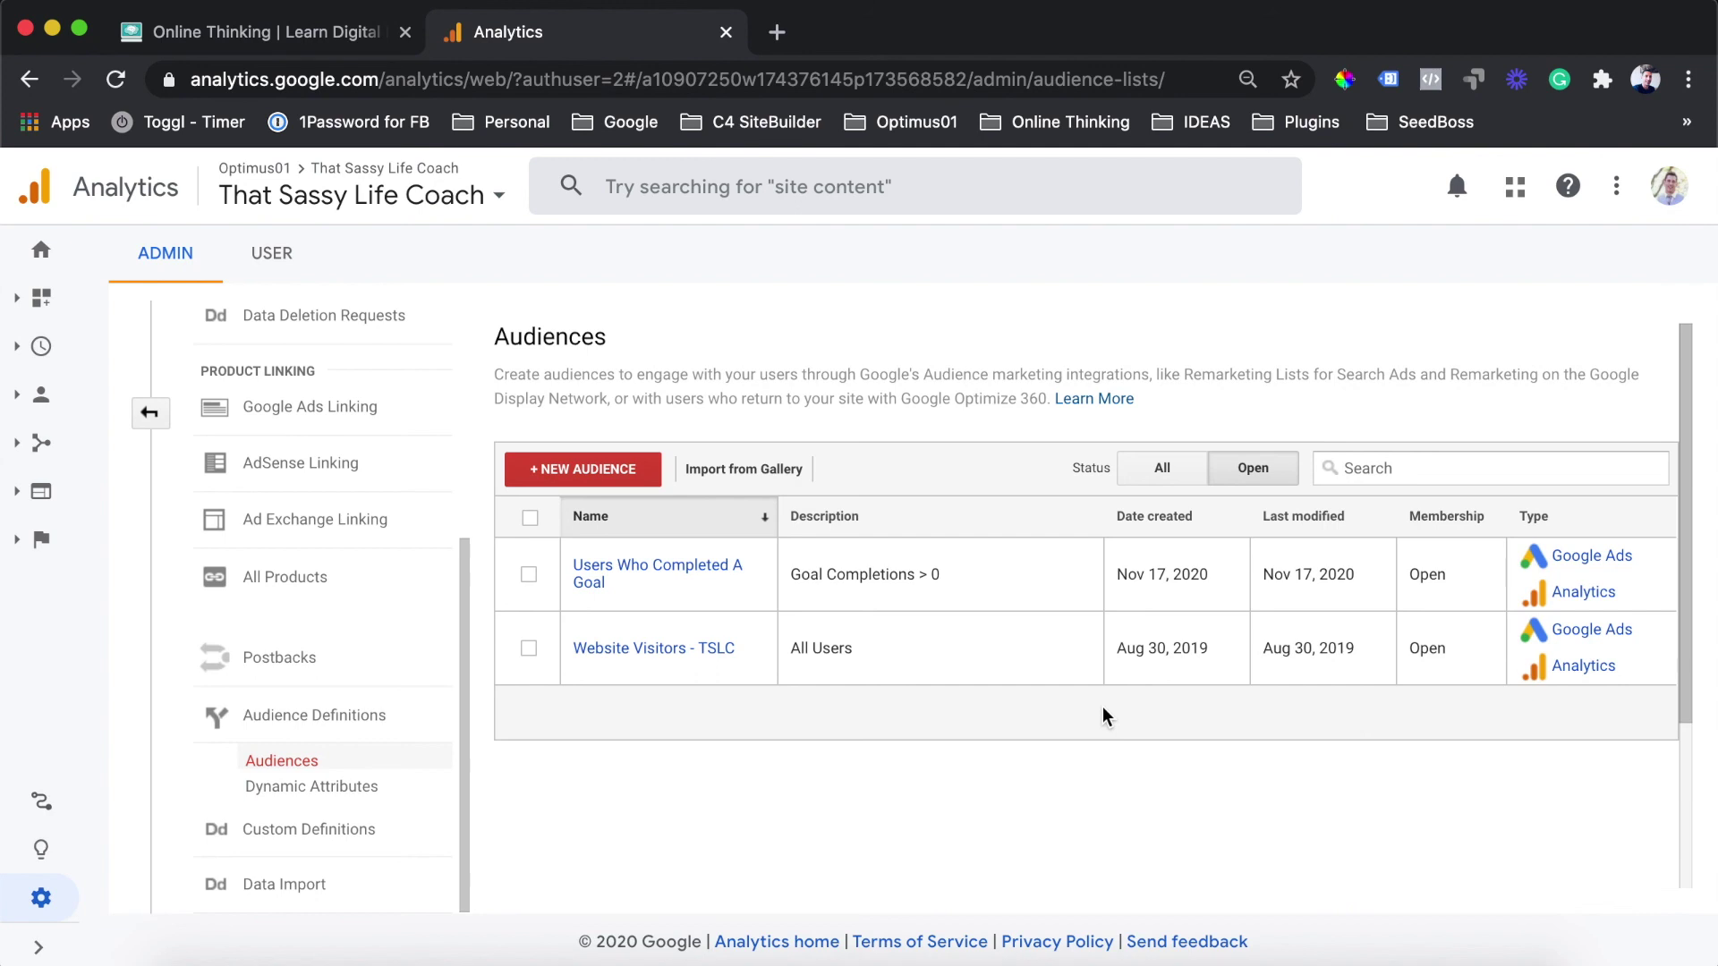
scroll(1106, 716, "down", 1)
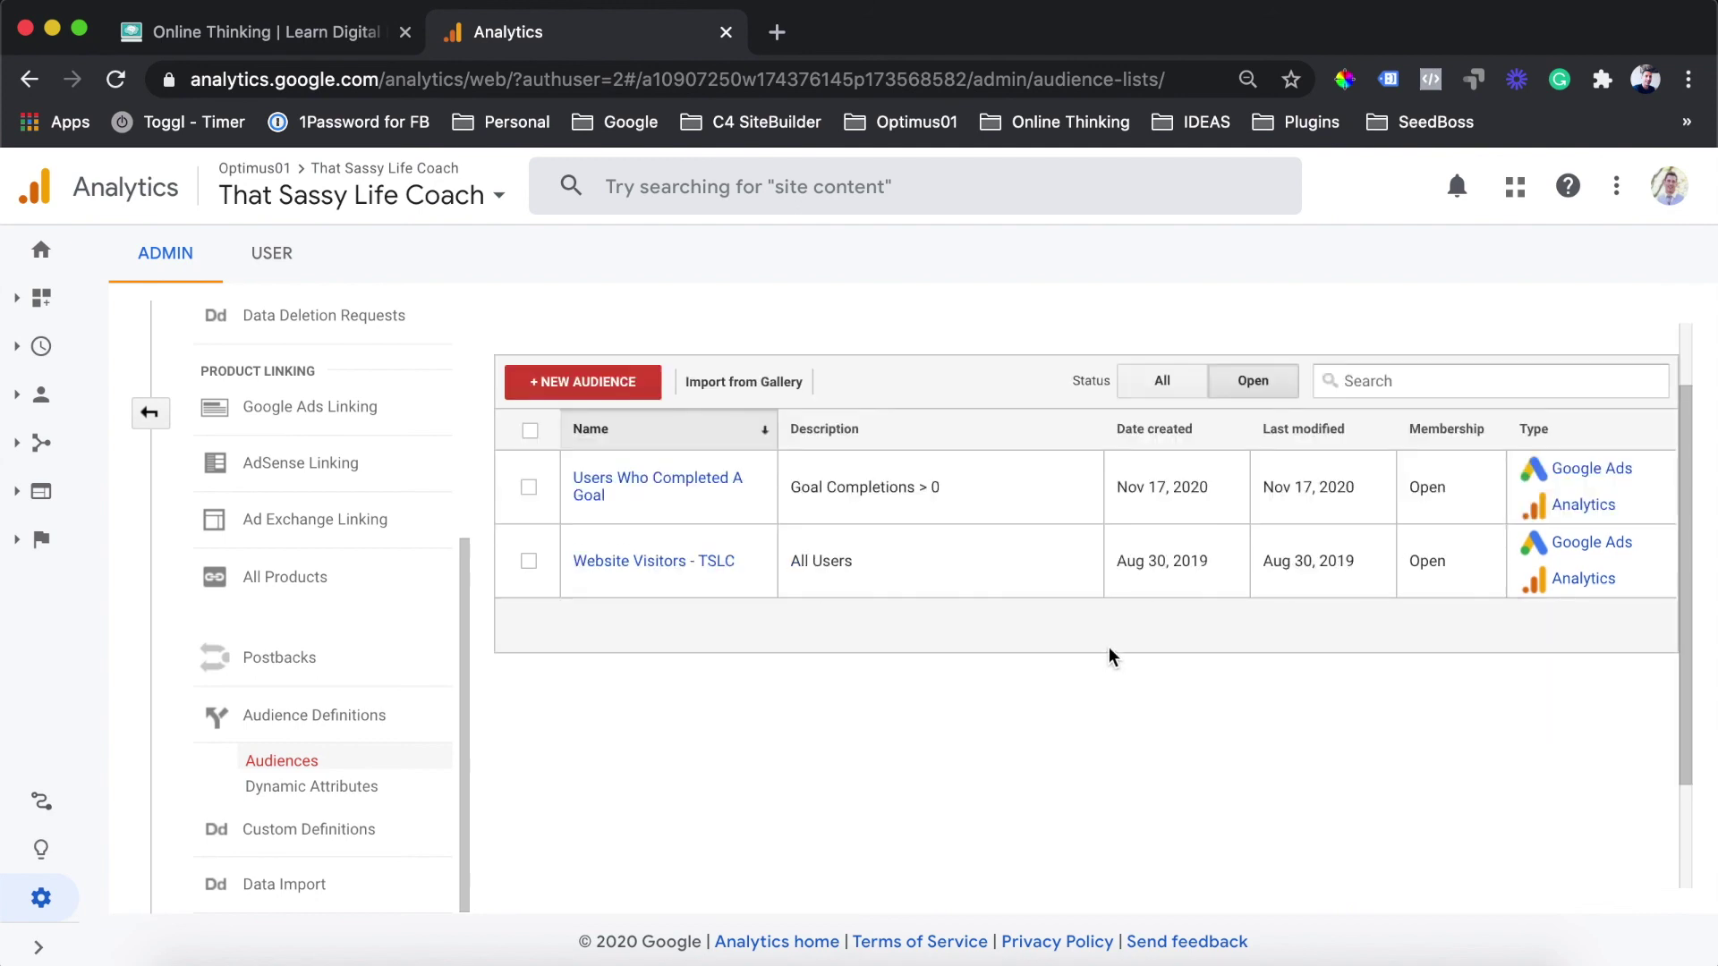